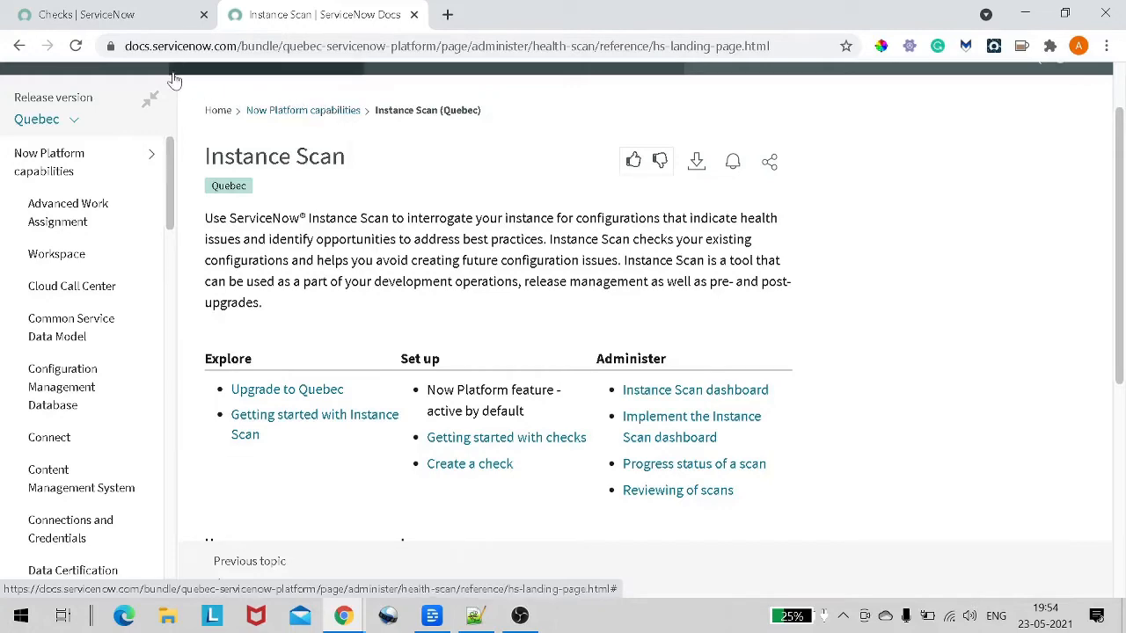
# Switch to the ServiceNow instance, clear the navigator filter and return to the homepage
pyautogui.click(132, 15)
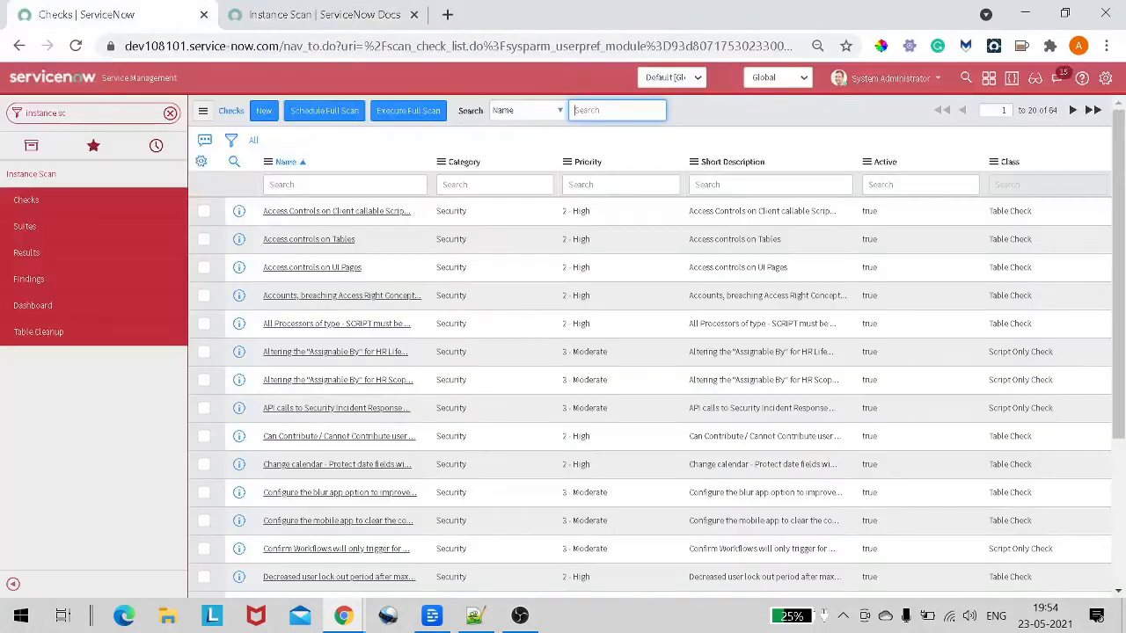
pyautogui.click(171, 114)
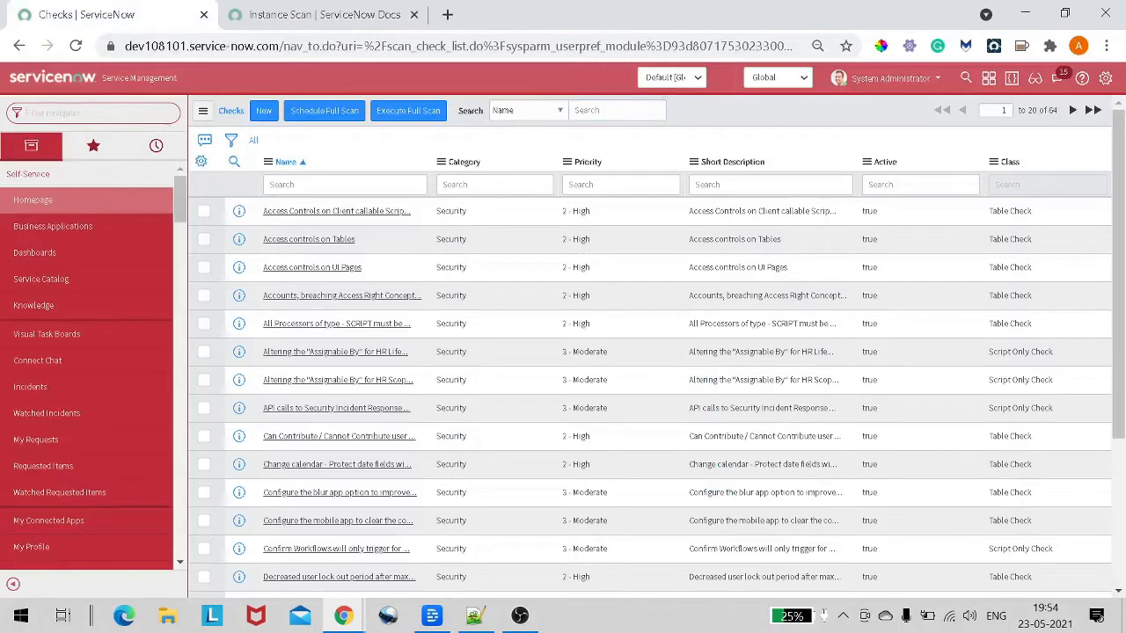
pyautogui.click(71, 88)
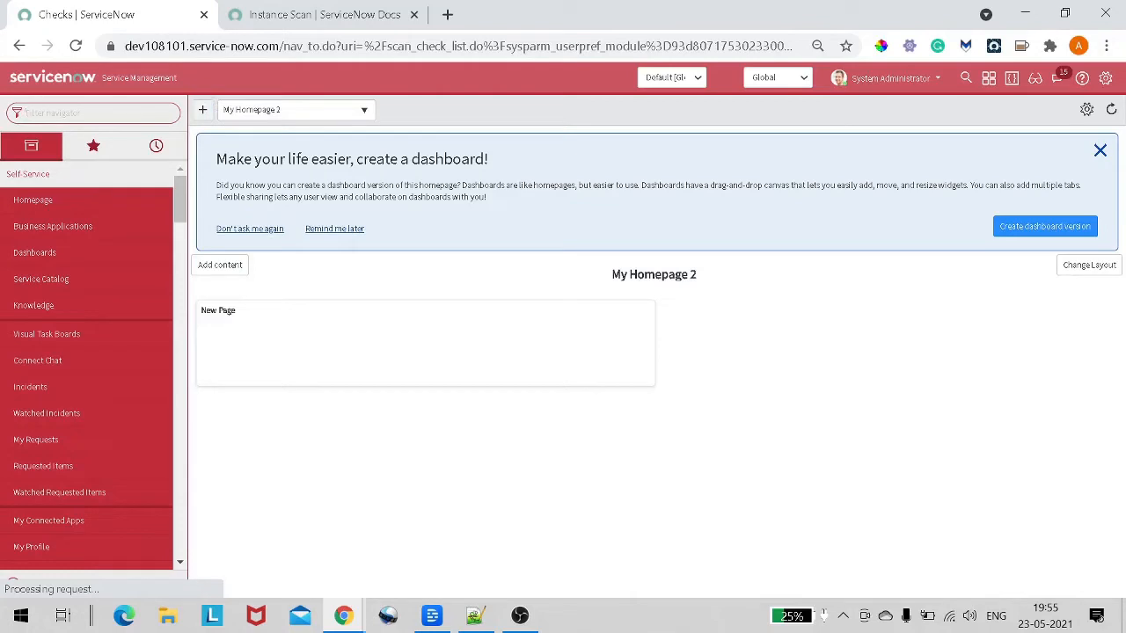
# Filter the application navigator for "instance scan" to list the Instance Scan modules
pyautogui.write('ins')
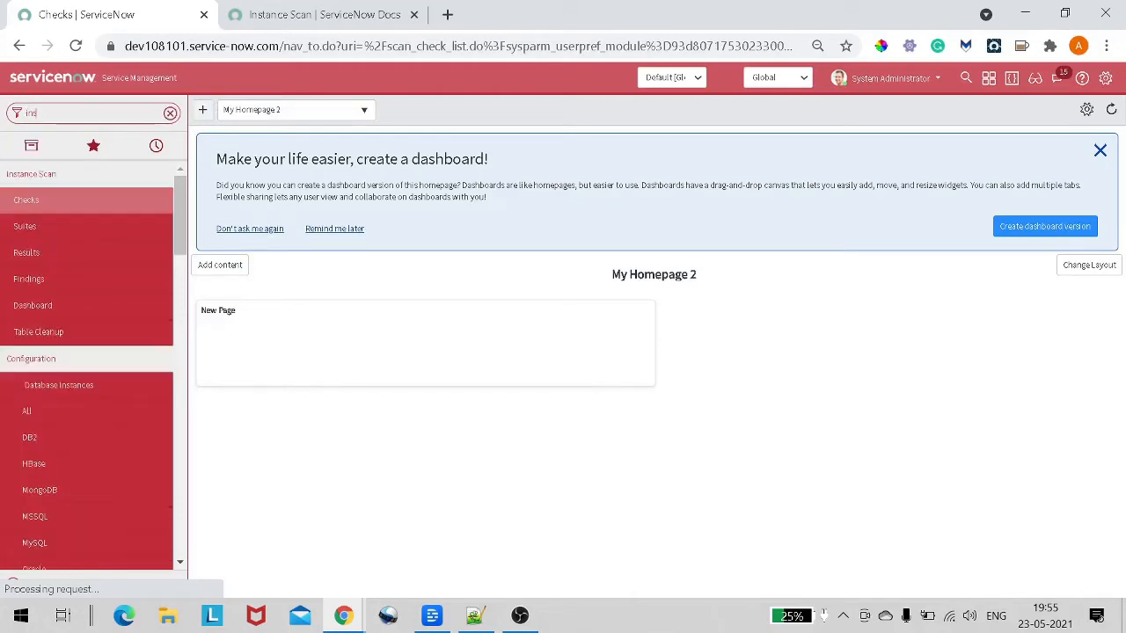
pyautogui.write('tan')
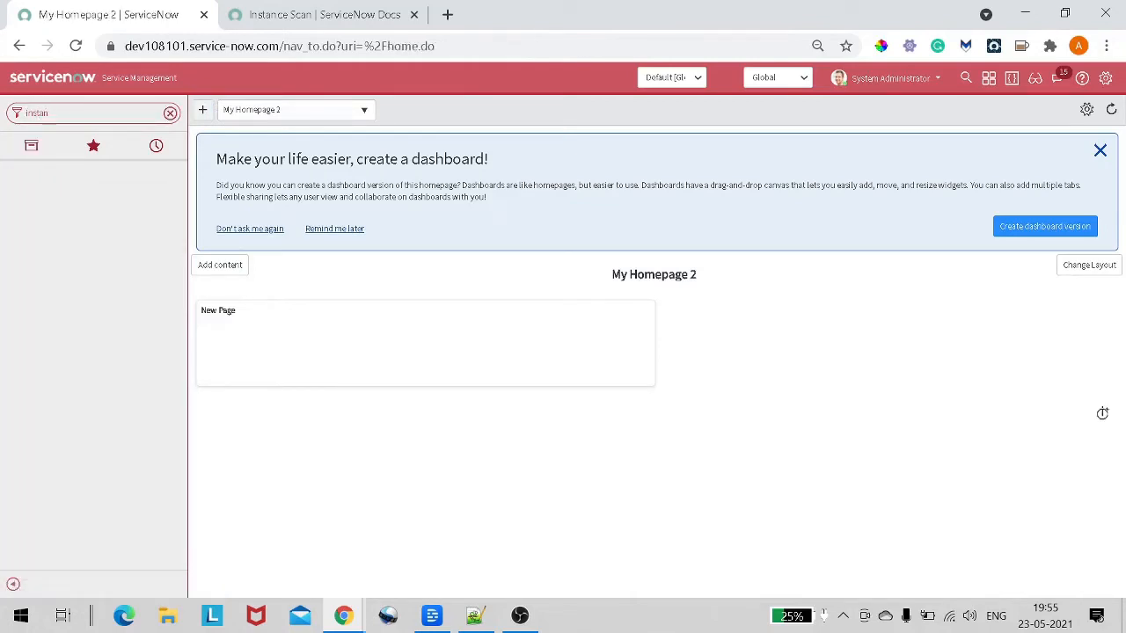
pyautogui.write('cce')
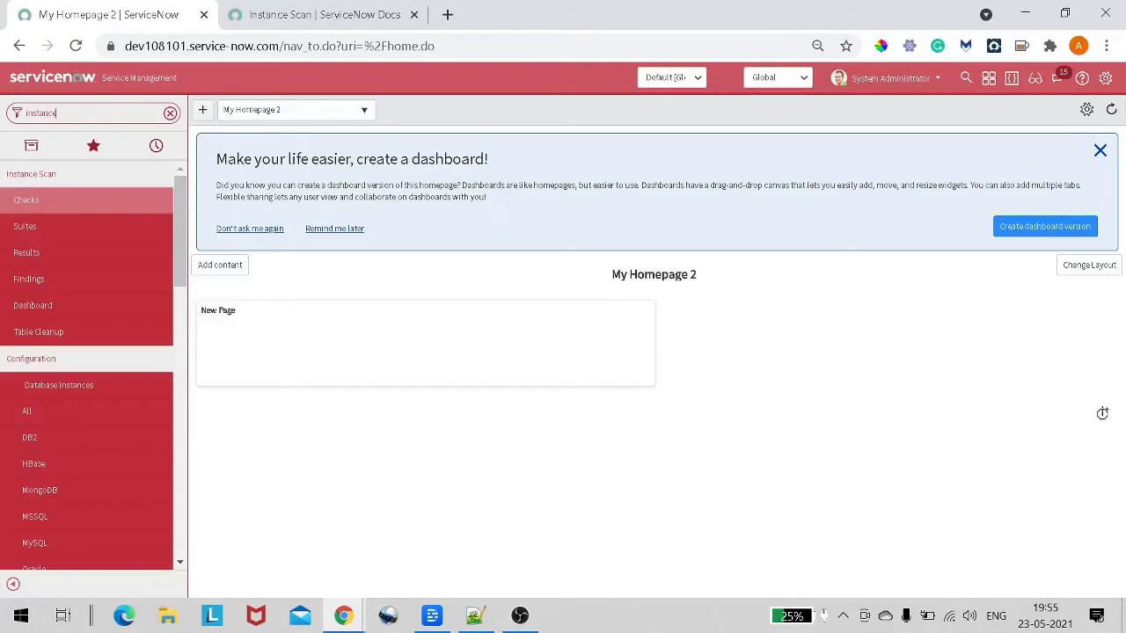
pyautogui.write(' scan')
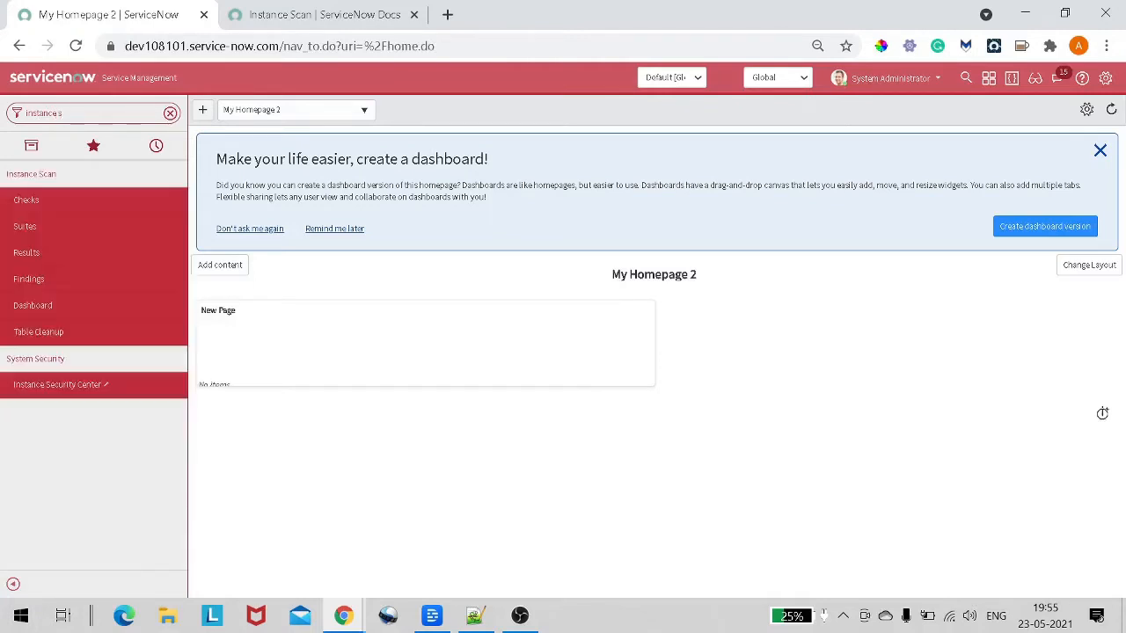
pyautogui.click(65, 178)
pyautogui.click(64, 178)
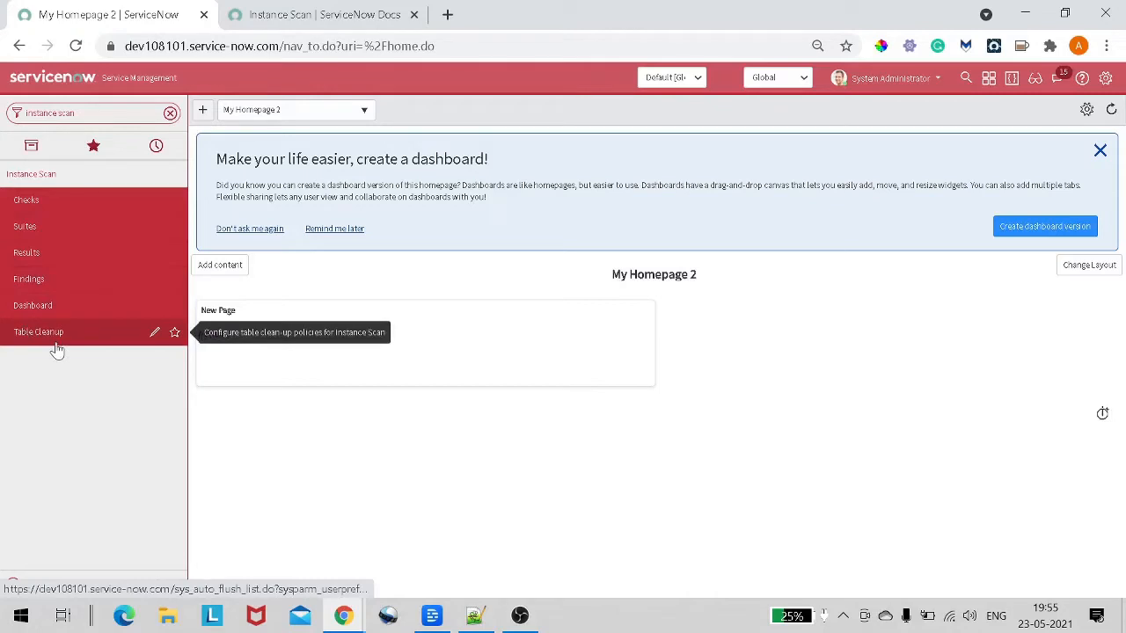
# Open the Instance Scan checks list and execute a full scan, reading its completion summary
pyautogui.click(52, 208)
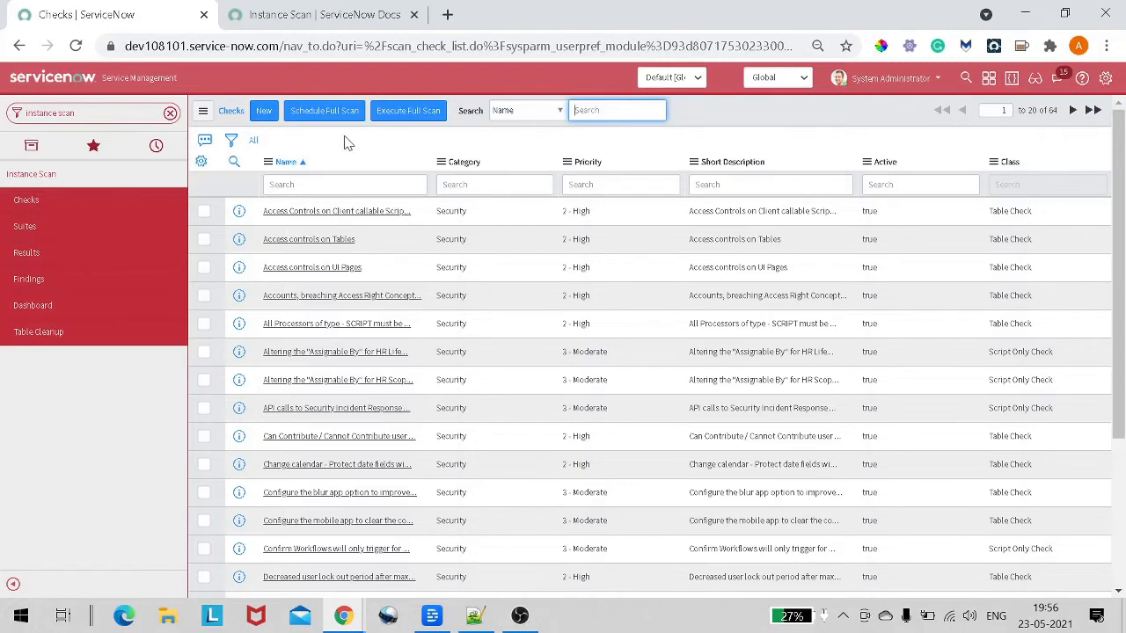
pyautogui.click(403, 121)
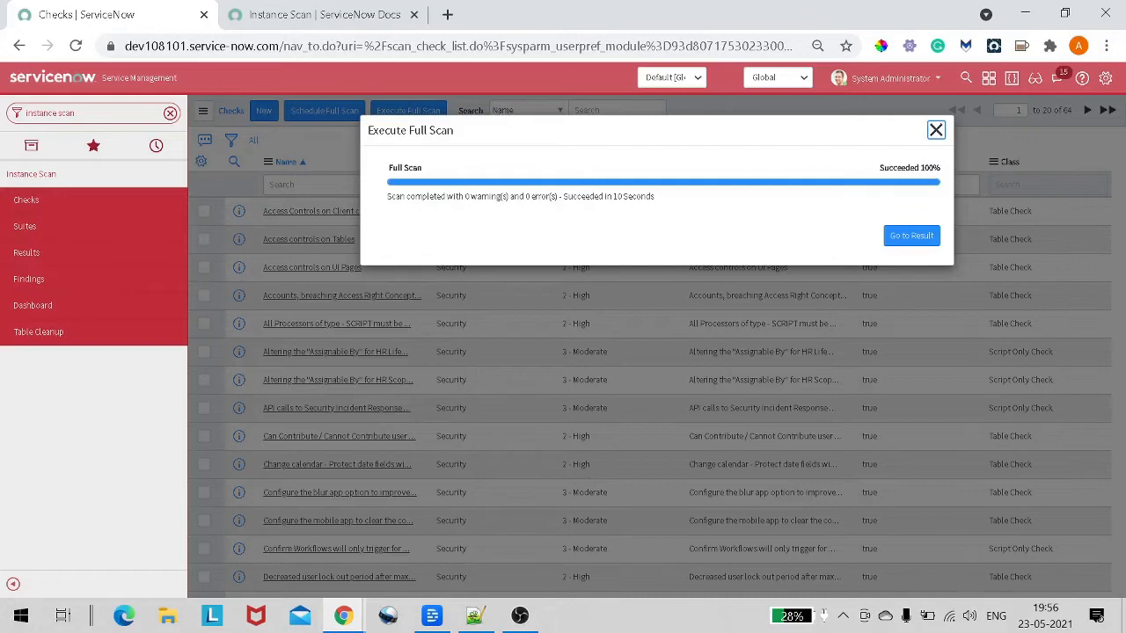
pyautogui.moveTo(387, 197); pyautogui.dragTo(607, 196)
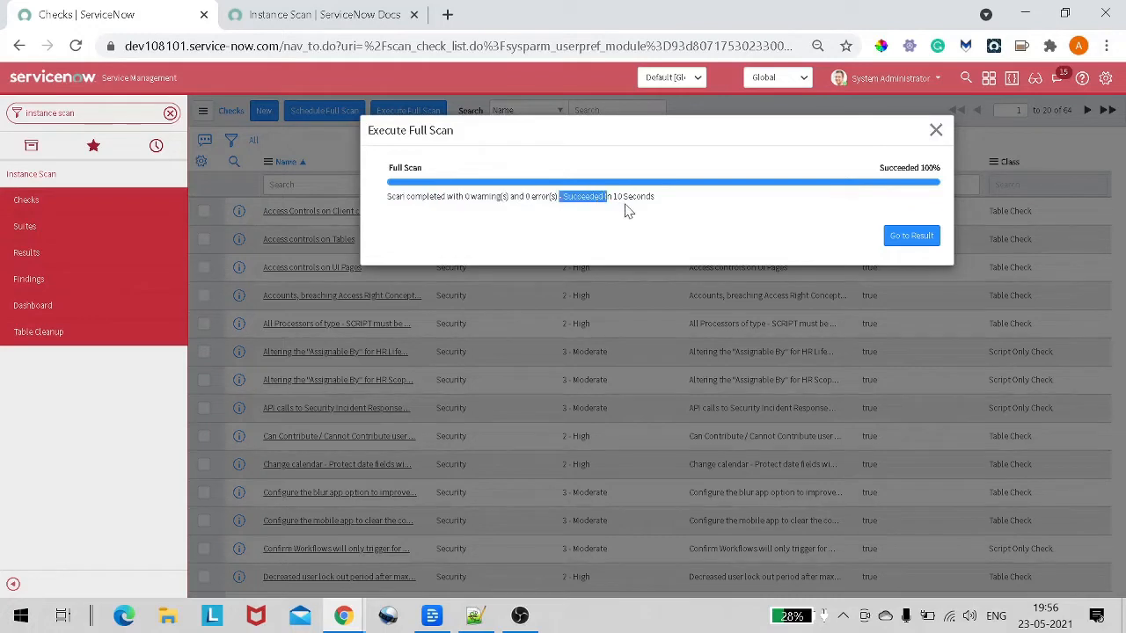
# Go to the full scan's result record and review its status and scan findings list
pyautogui.click(906, 248)
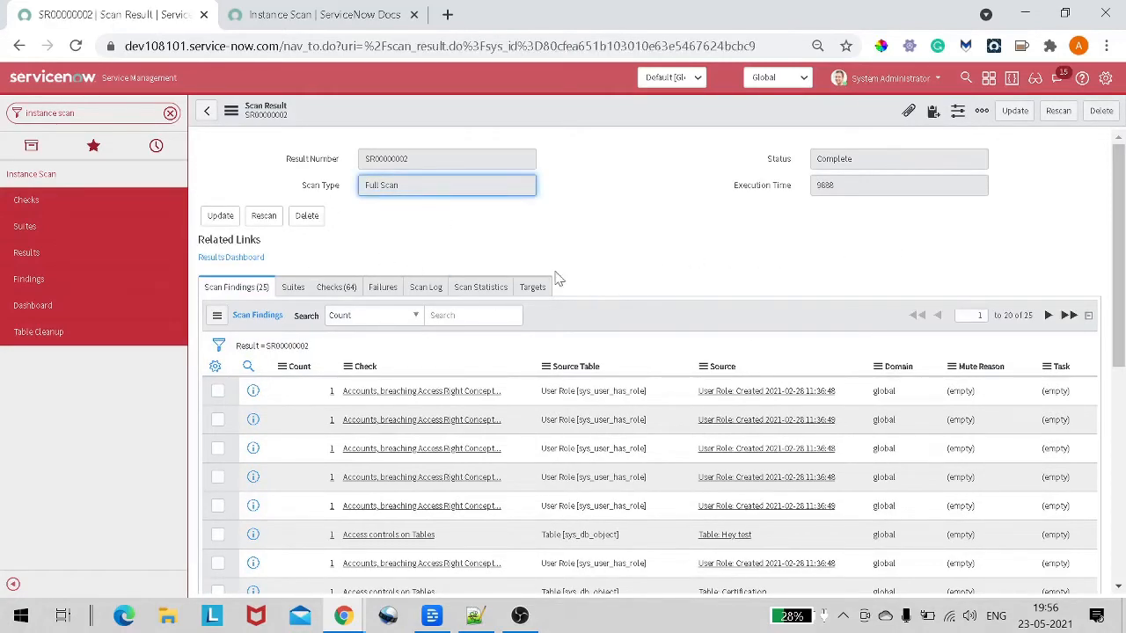
pyautogui.click(814, 162)
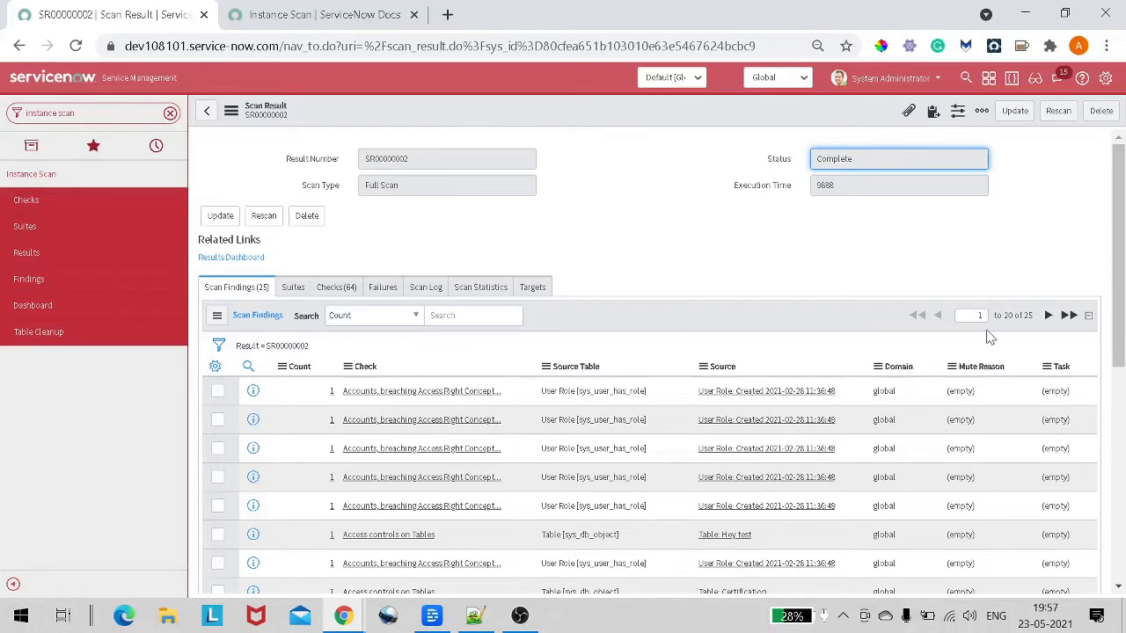
pyautogui.moveTo(1033, 315); pyautogui.dragTo(1028, 314)
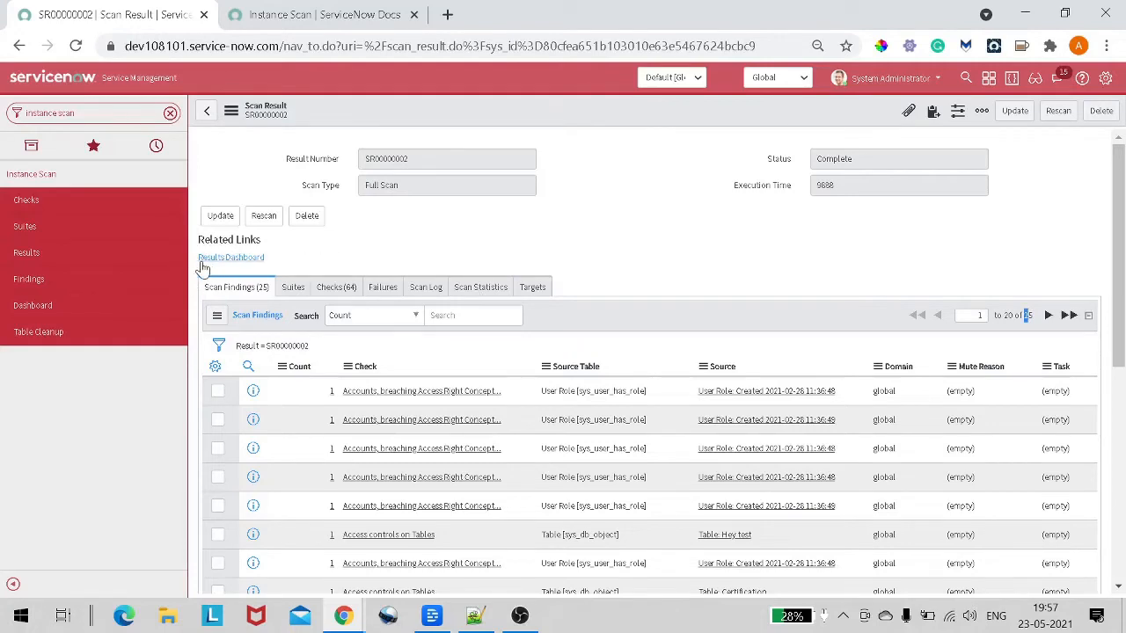
pyautogui.scroll(-4, 376, 261)
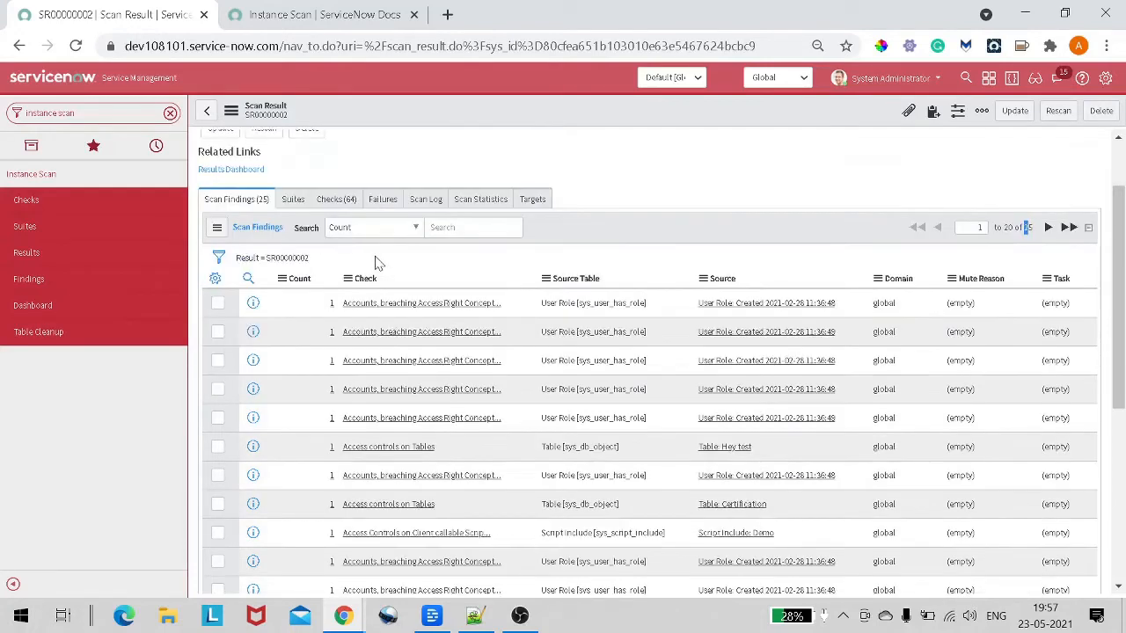
pyautogui.scroll(4, 376, 262)
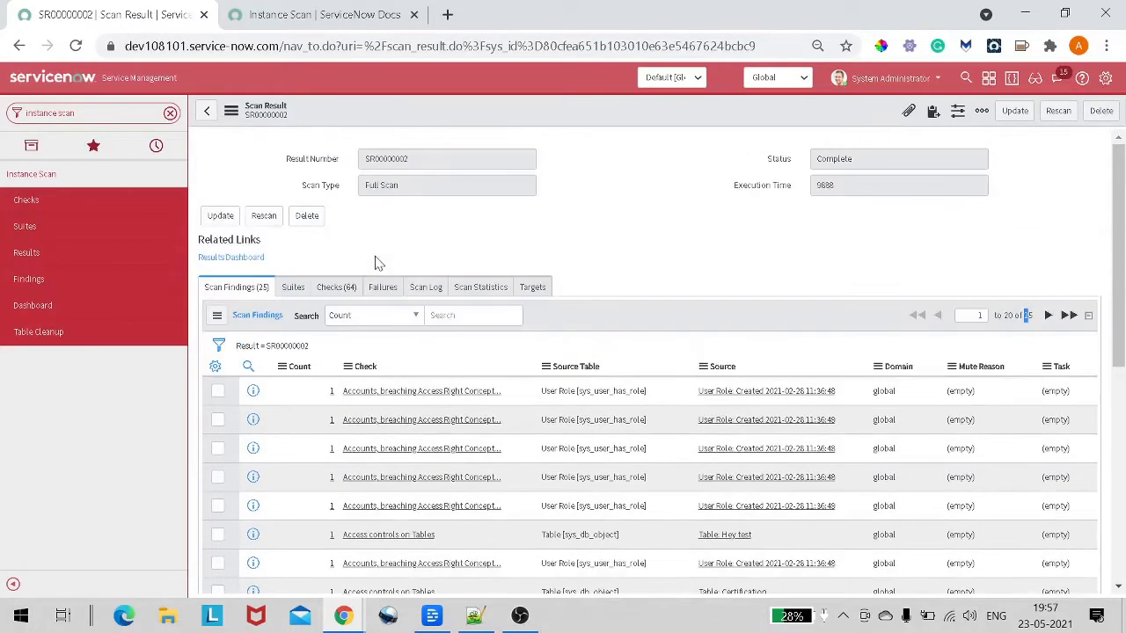
# Open the results dashboard from the scan result and examine the latest scan's number, findings total and duration
pyautogui.click(252, 261)
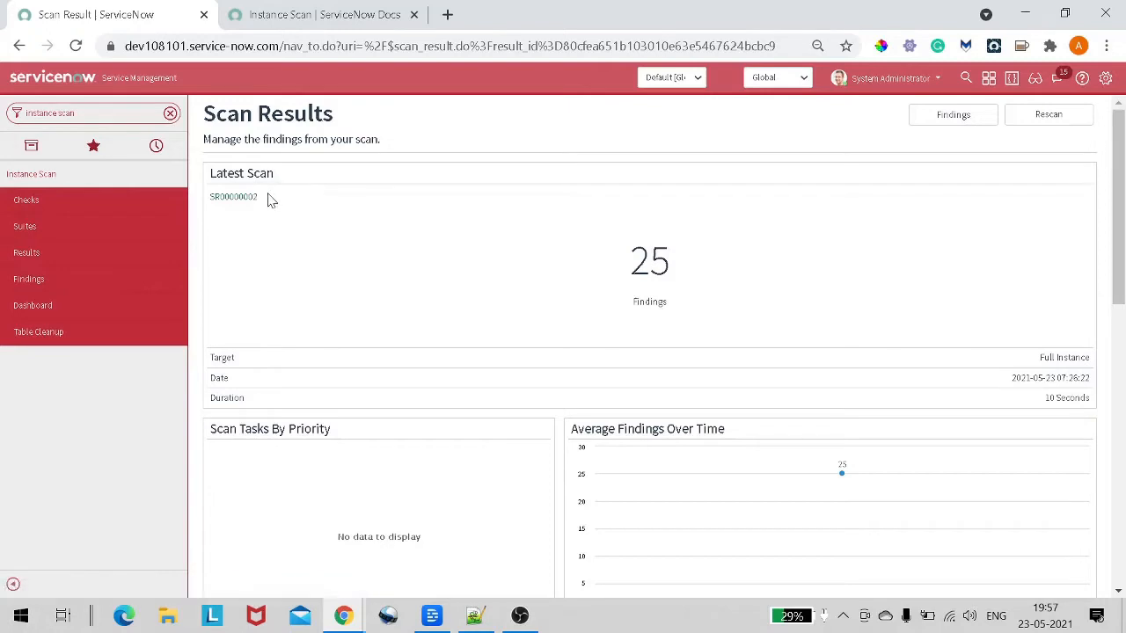
pyautogui.moveTo(269, 197); pyautogui.dragTo(212, 202)
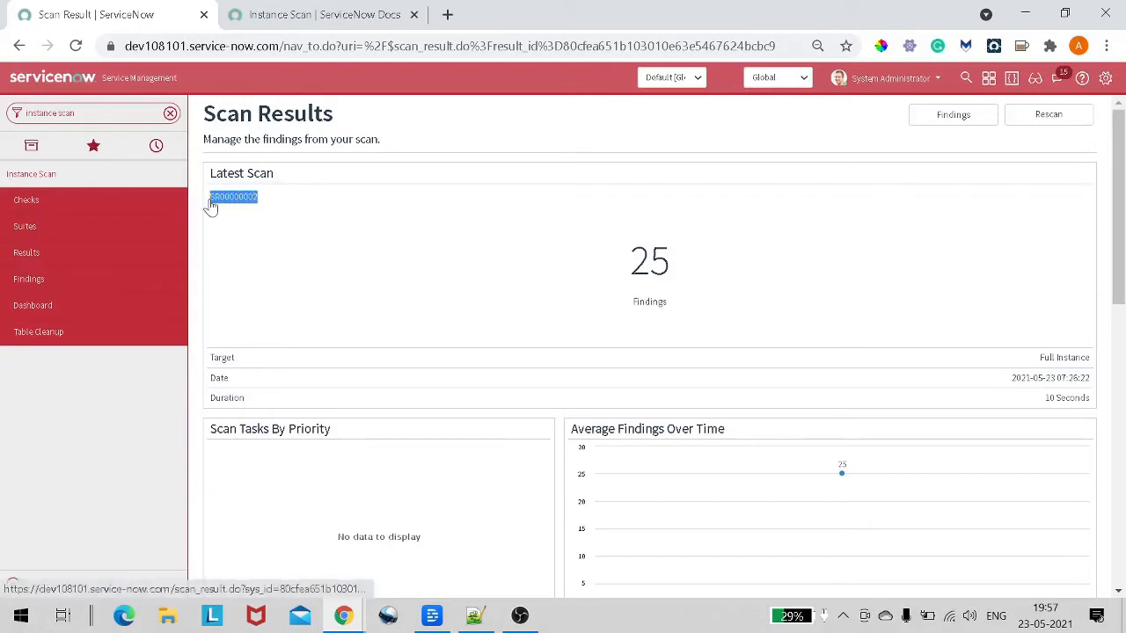
pyautogui.click(253, 227)
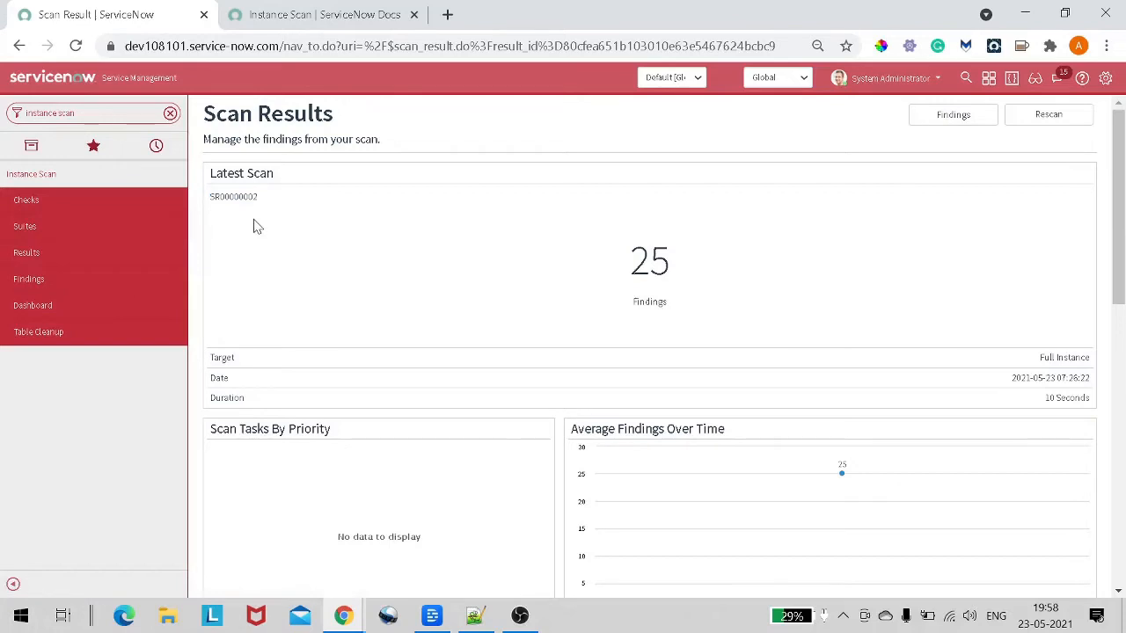
pyautogui.moveTo(215, 201); pyautogui.dragTo(270, 219)
pyautogui.click(419, 237)
pyautogui.moveTo(626, 264); pyautogui.dragTo(677, 274)
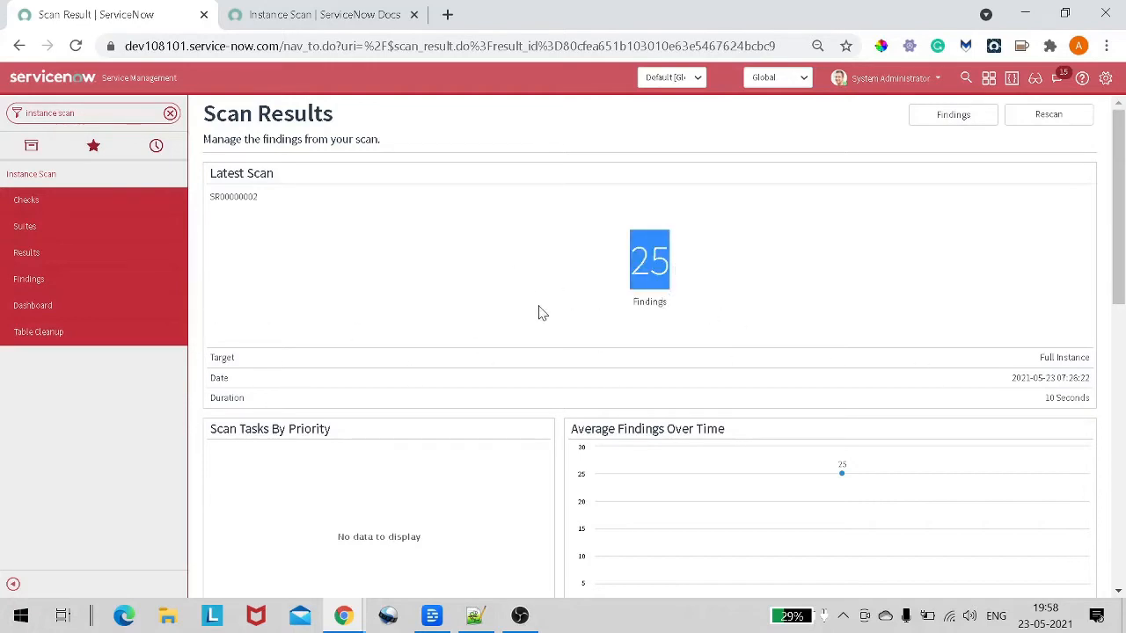
pyautogui.scroll(-2, 541, 314)
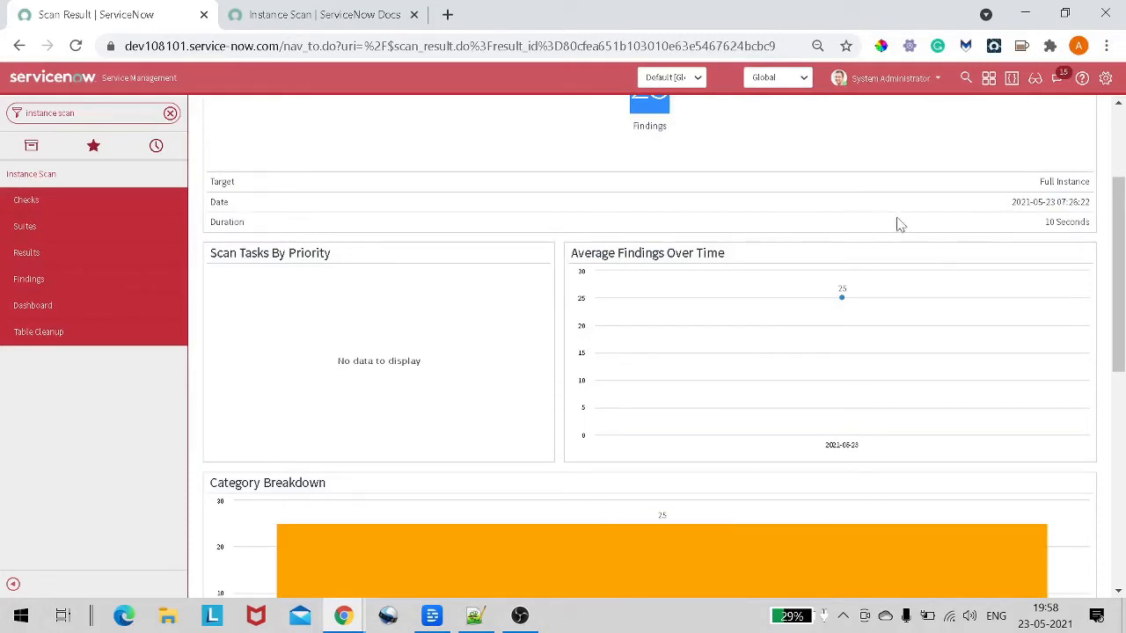
pyautogui.moveTo(1011, 227); pyautogui.dragTo(1090, 223)
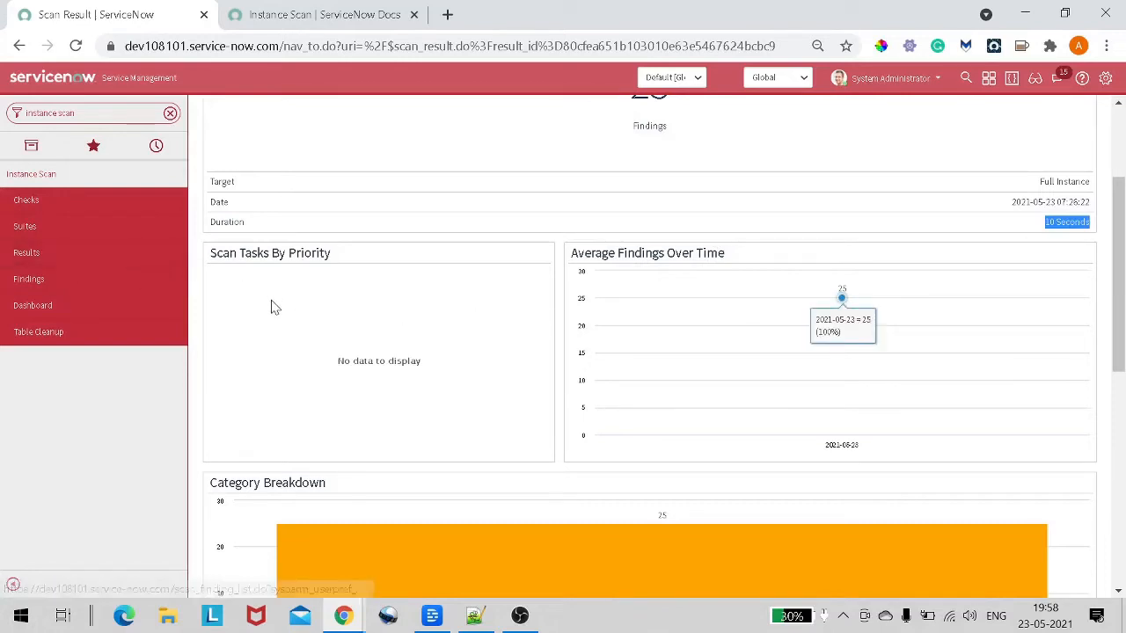
# Examine the dashboard's Scan Tasks By Priority, Average Findings Over Time, Category Breakdown and Product Breakdown charts
pyautogui.moveTo(288, 253); pyautogui.dragTo(345, 253)
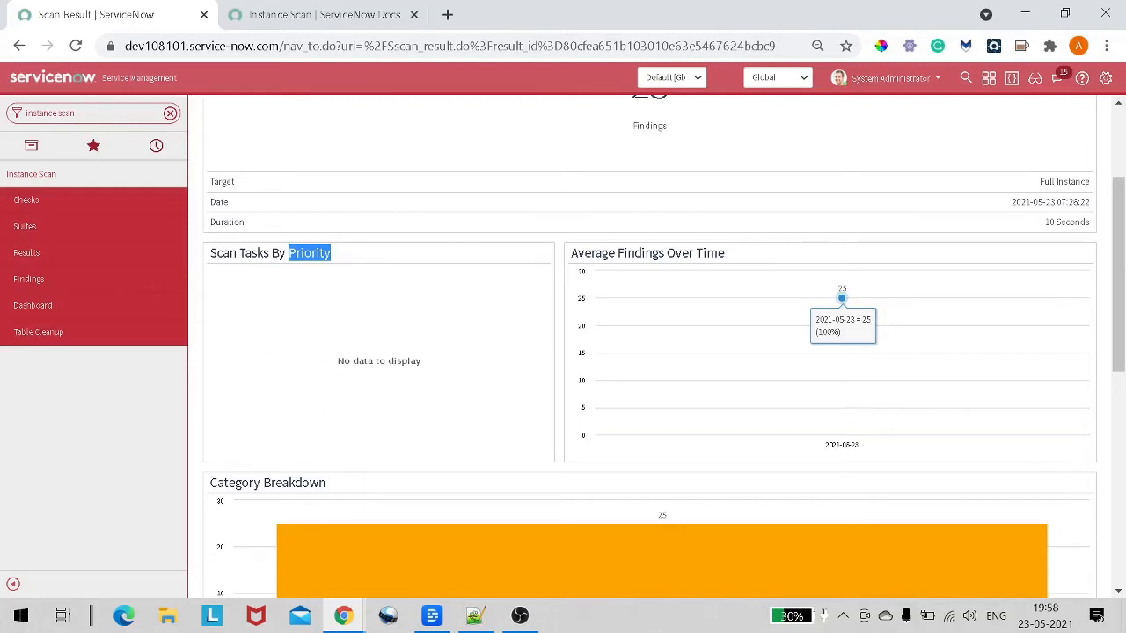
pyautogui.click(616, 254)
pyautogui.moveTo(616, 253); pyautogui.dragTo(725, 253)
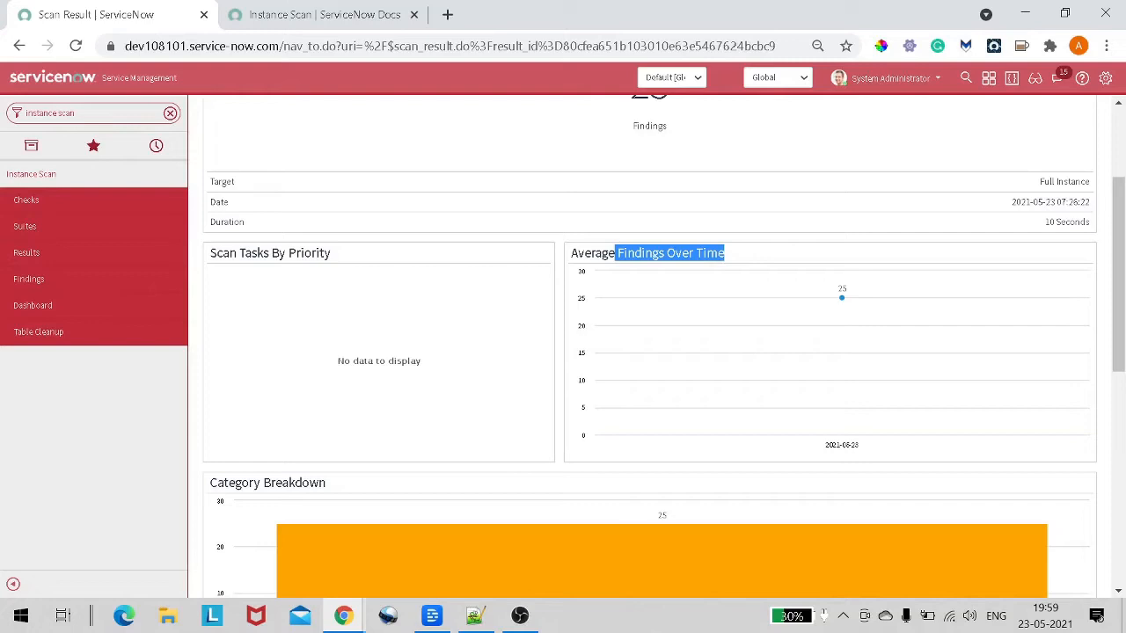
pyautogui.scroll(-1, 684, 255)
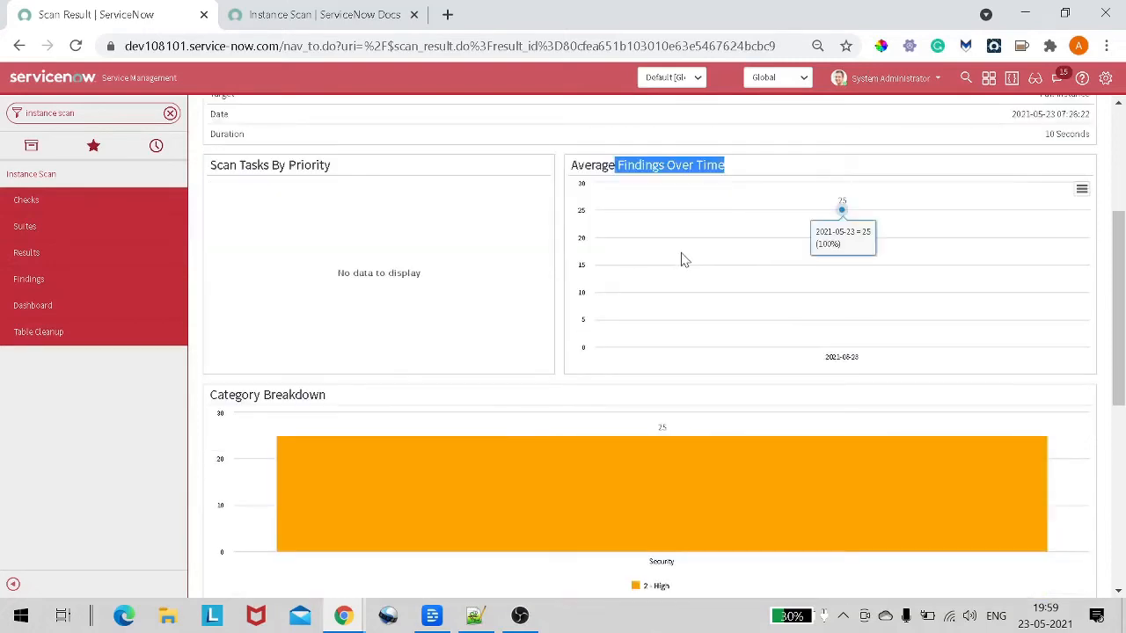
pyautogui.scroll(-1, 683, 255)
pyautogui.moveTo(326, 420)
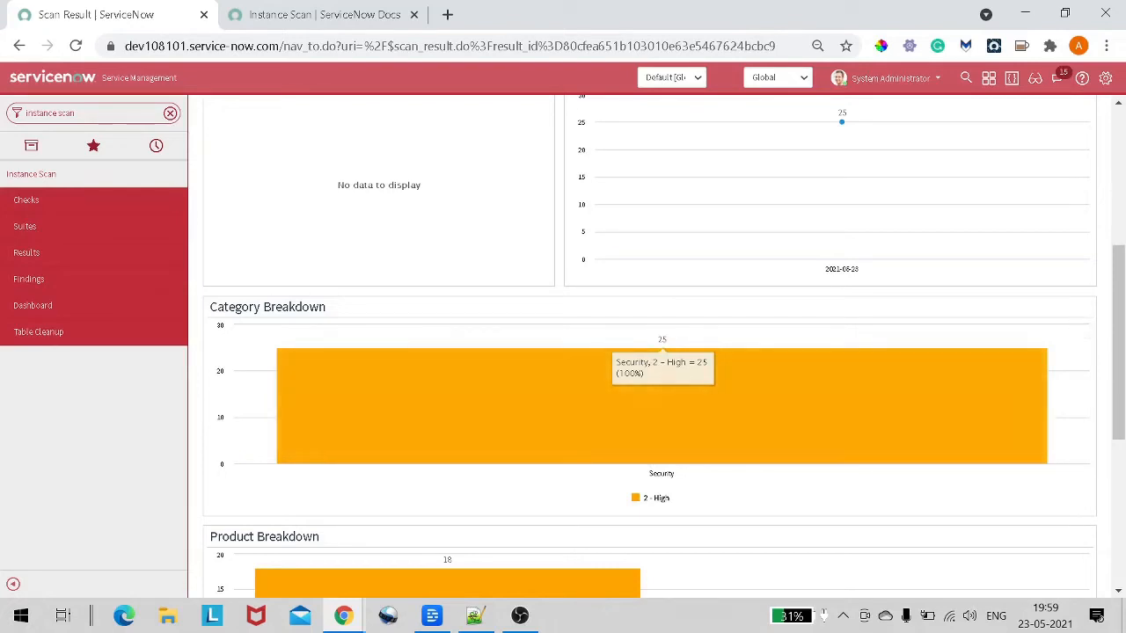
pyautogui.moveTo(327, 307); pyautogui.dragTo(241, 307)
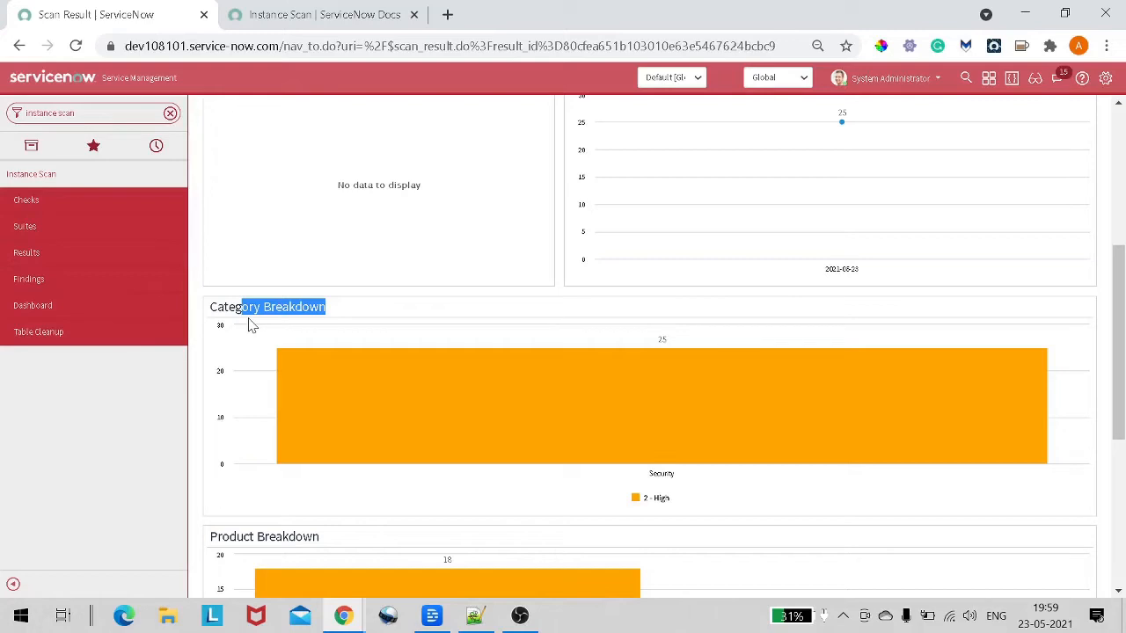
pyautogui.scroll(-2, 342, 497)
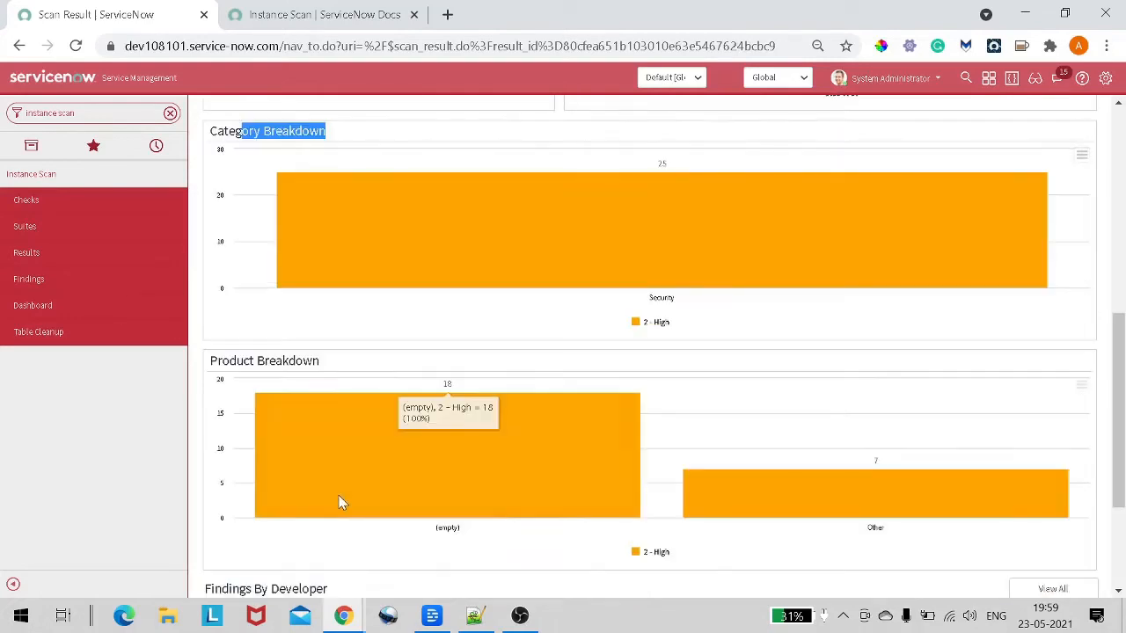
pyautogui.scroll(-1, 343, 502)
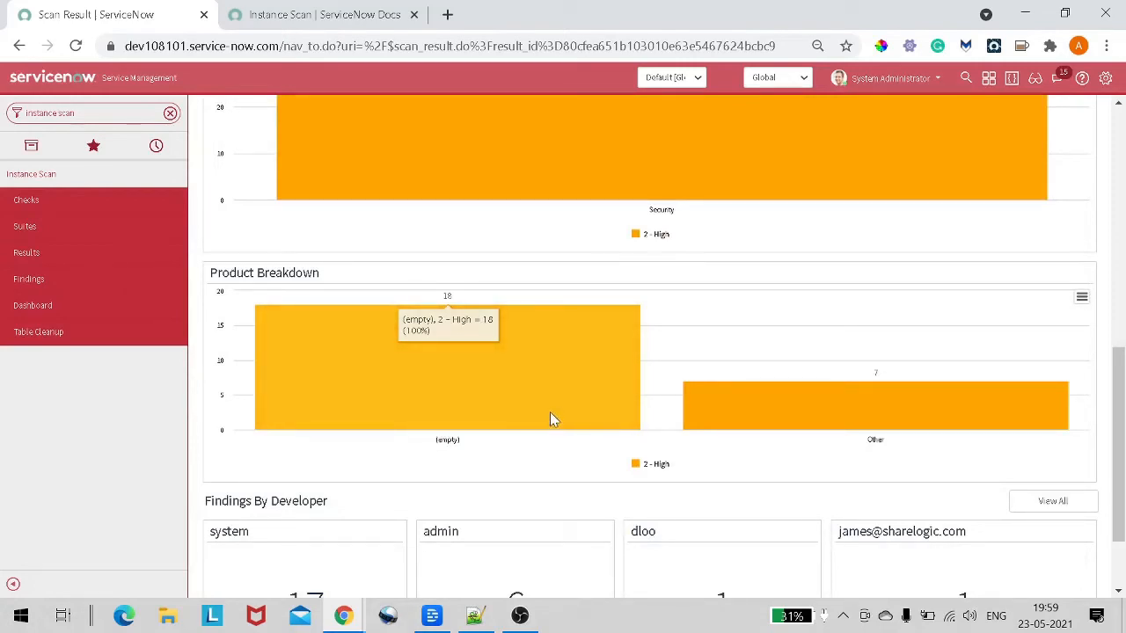
pyautogui.scroll(2, 560, 409)
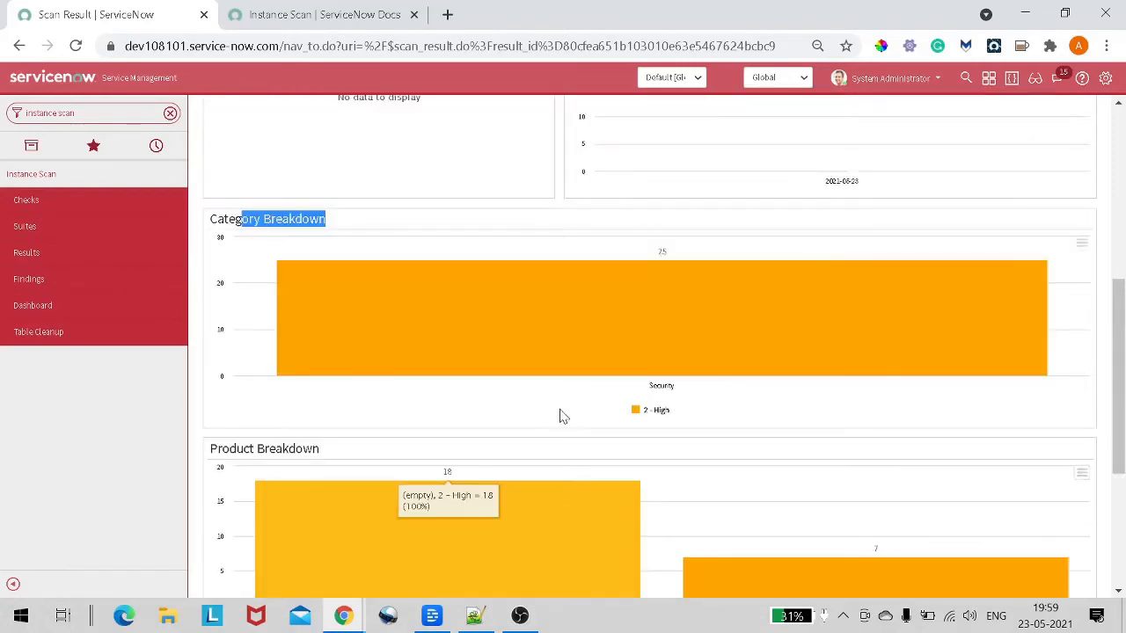
# Review the Findings By Developer section and return to the findings total of the latest scan
pyautogui.scroll(-3, 563, 416)
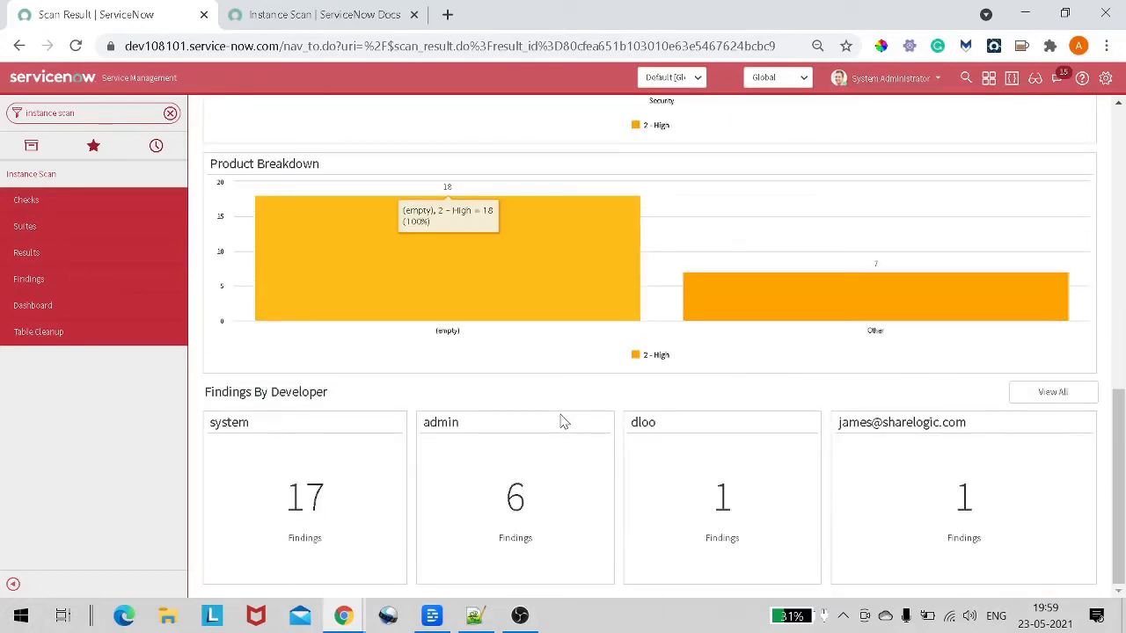
pyautogui.moveTo(239, 391); pyautogui.dragTo(215, 393)
pyautogui.click(408, 401)
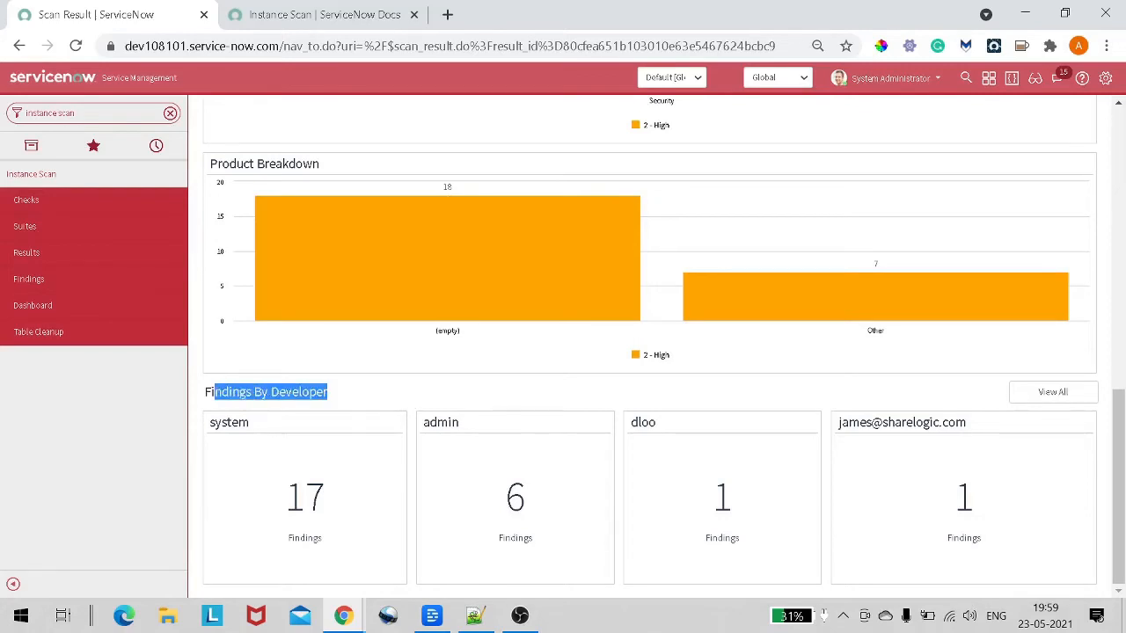
pyautogui.scroll(10, 371, 416)
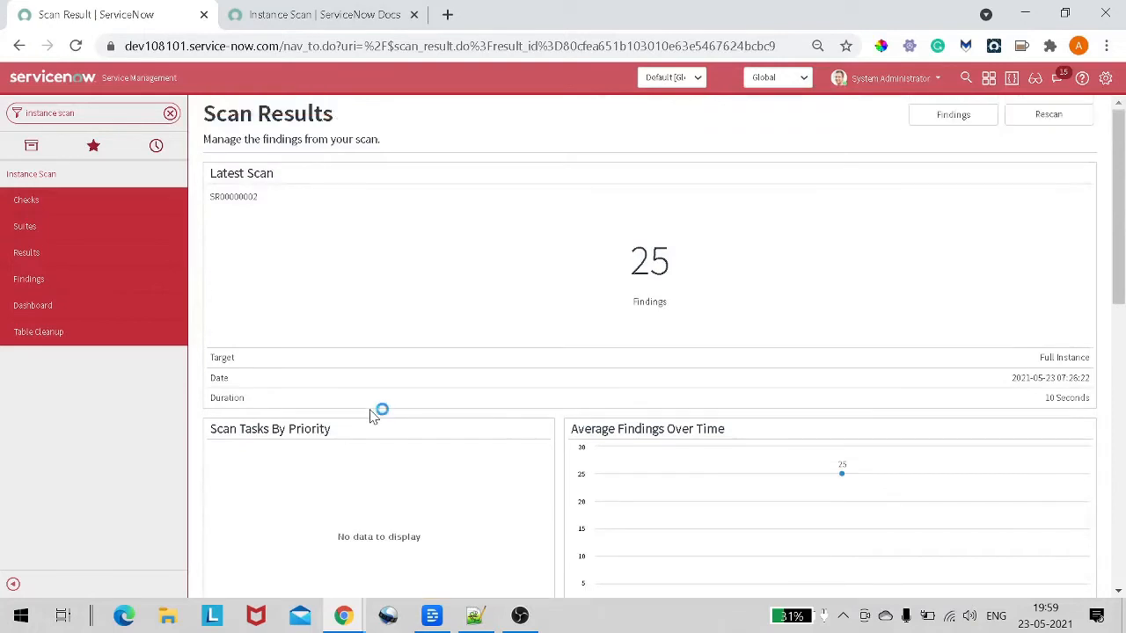
pyautogui.moveTo(613, 271); pyautogui.dragTo(706, 275)
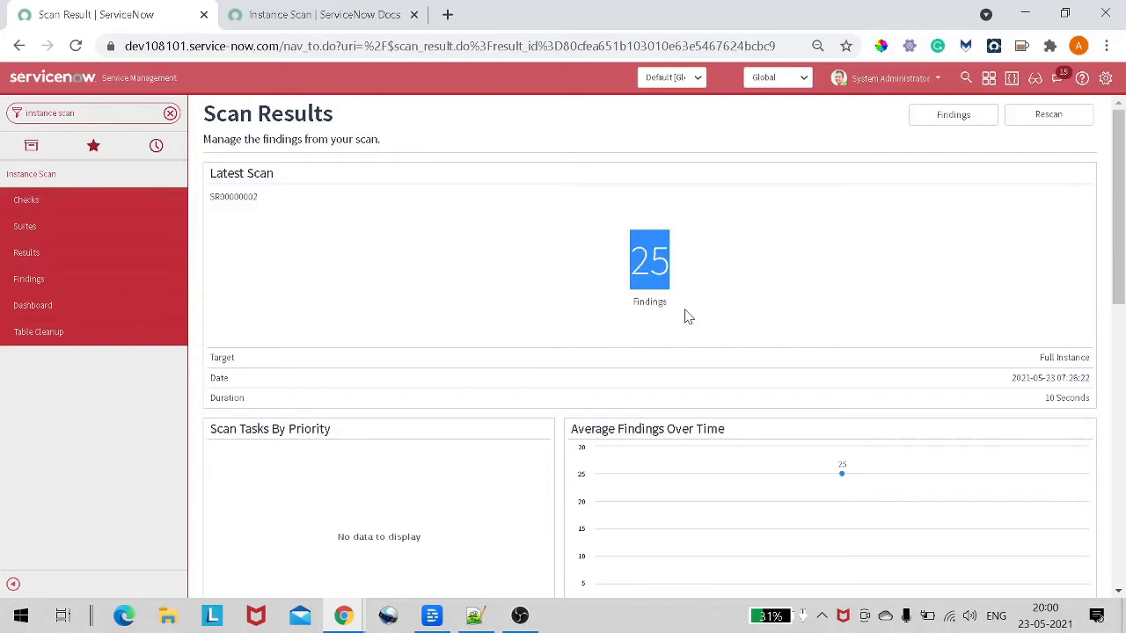
pyautogui.moveTo(688, 317); pyautogui.dragTo(618, 269)
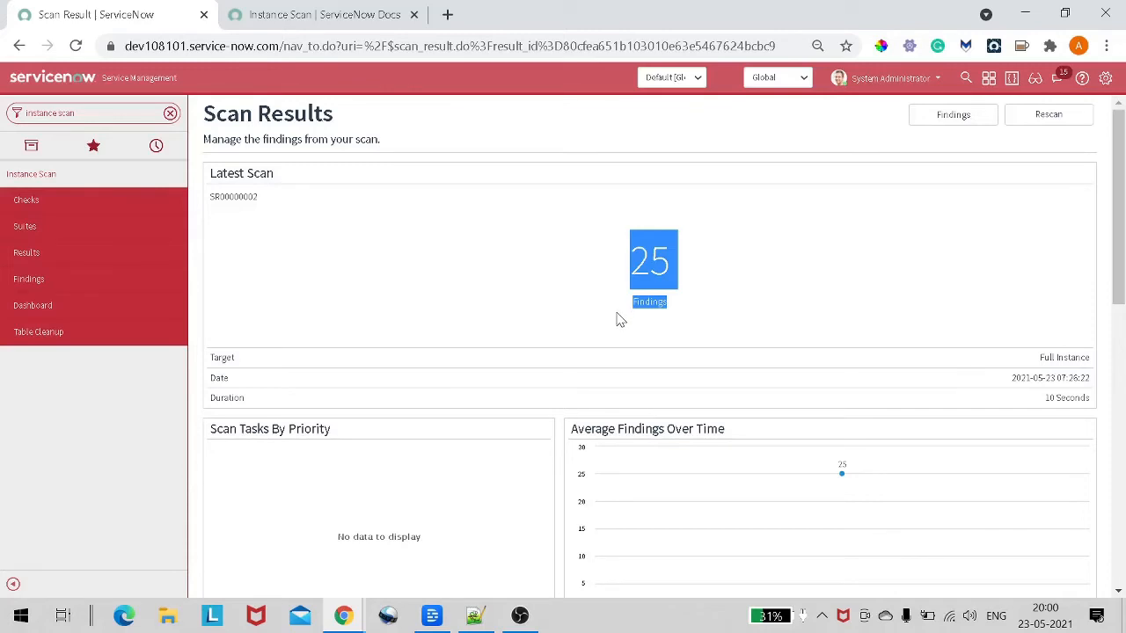
# Review the dashboard's Product Breakdown chart and Findings By Developer section, and return to the Latest Scan summary
pyautogui.scroll(-7, 620, 317)
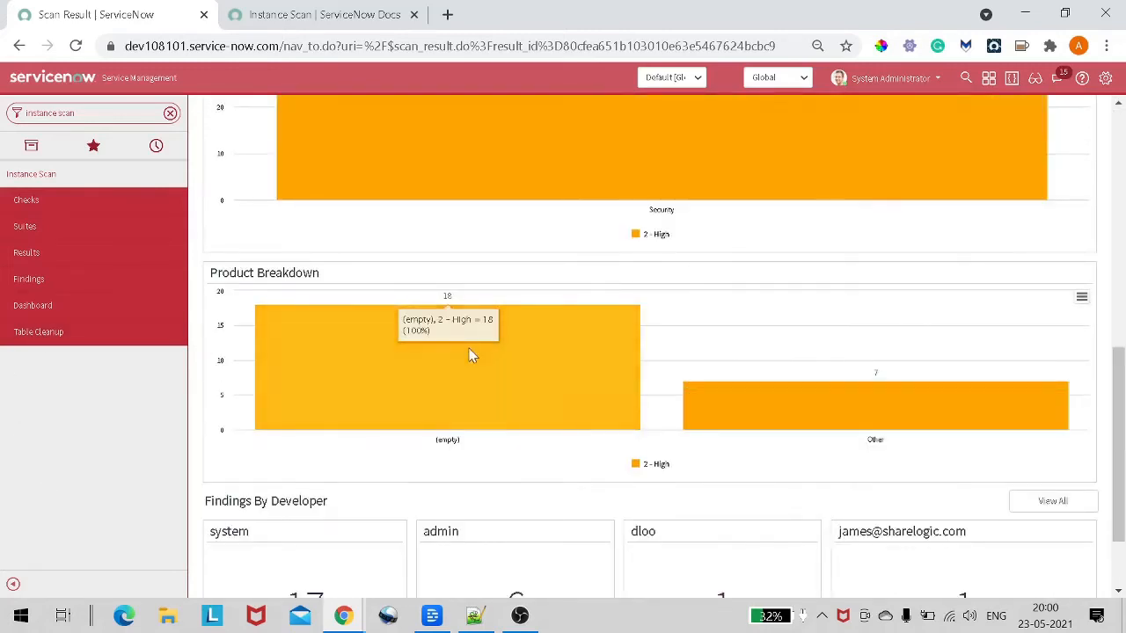
pyautogui.scroll(-1, 469, 355)
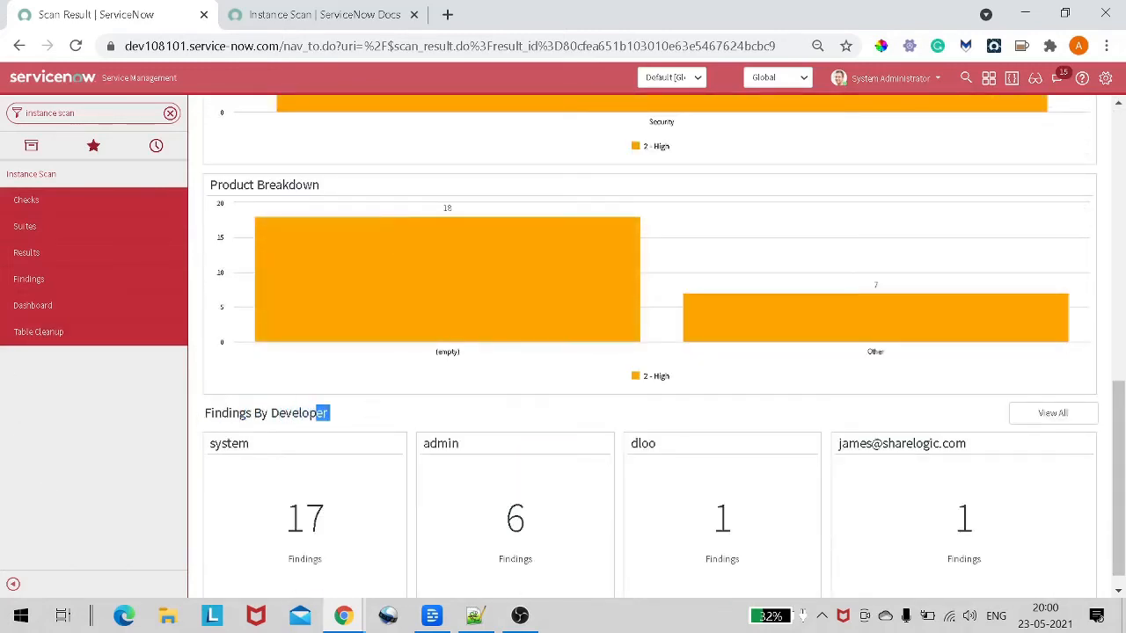
pyautogui.scroll(-1, 367, 401)
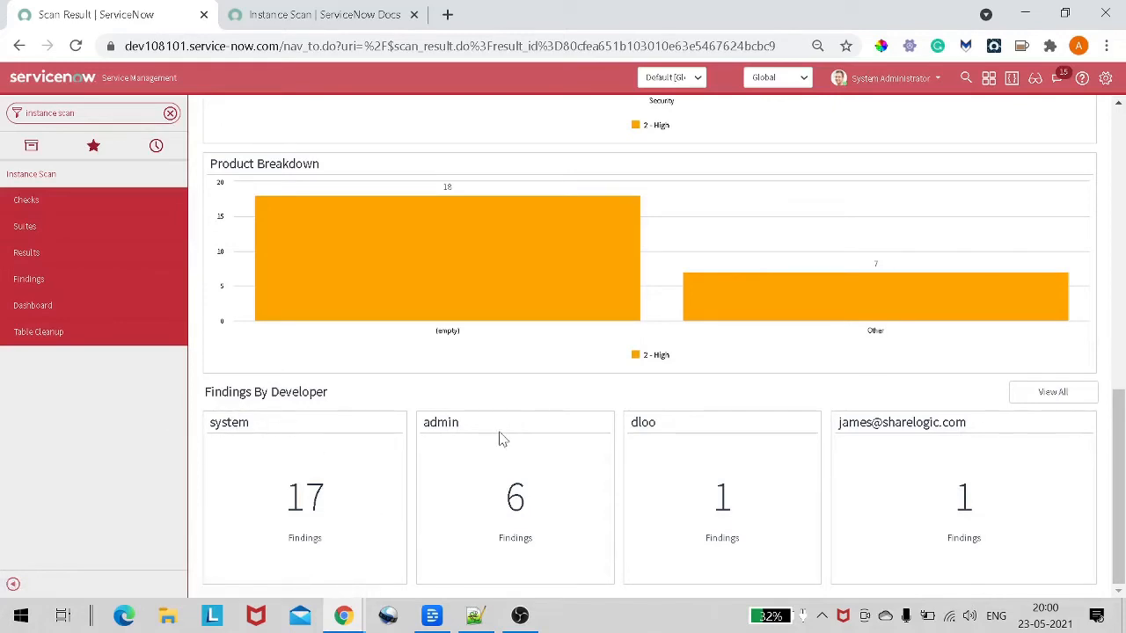
pyautogui.doubleClick(305, 537)
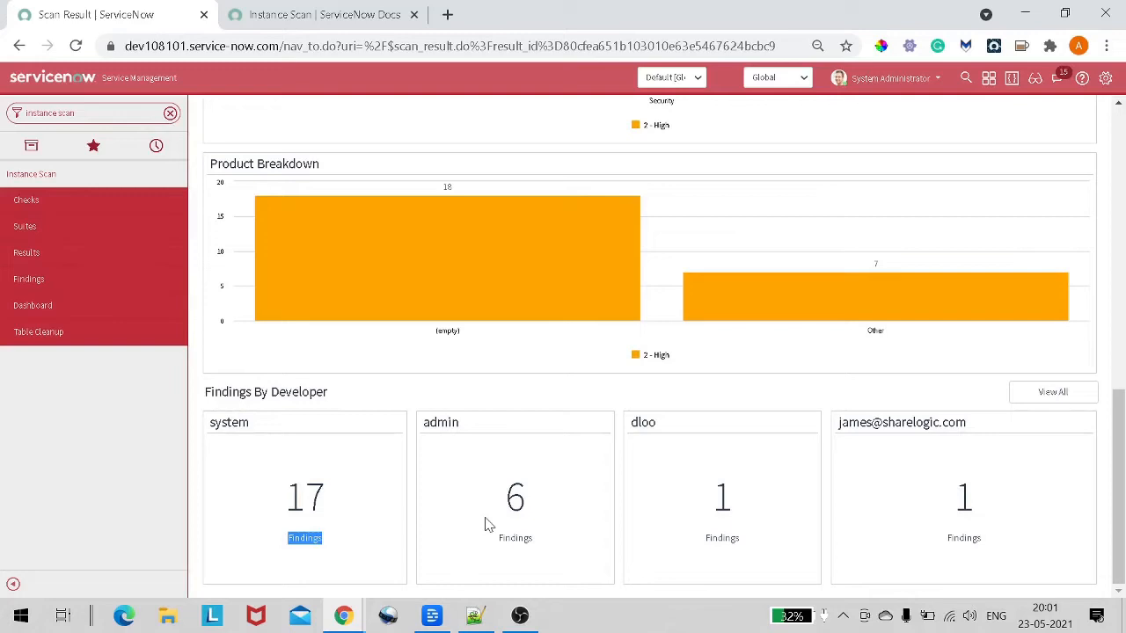
pyautogui.scroll(4, 485, 524)
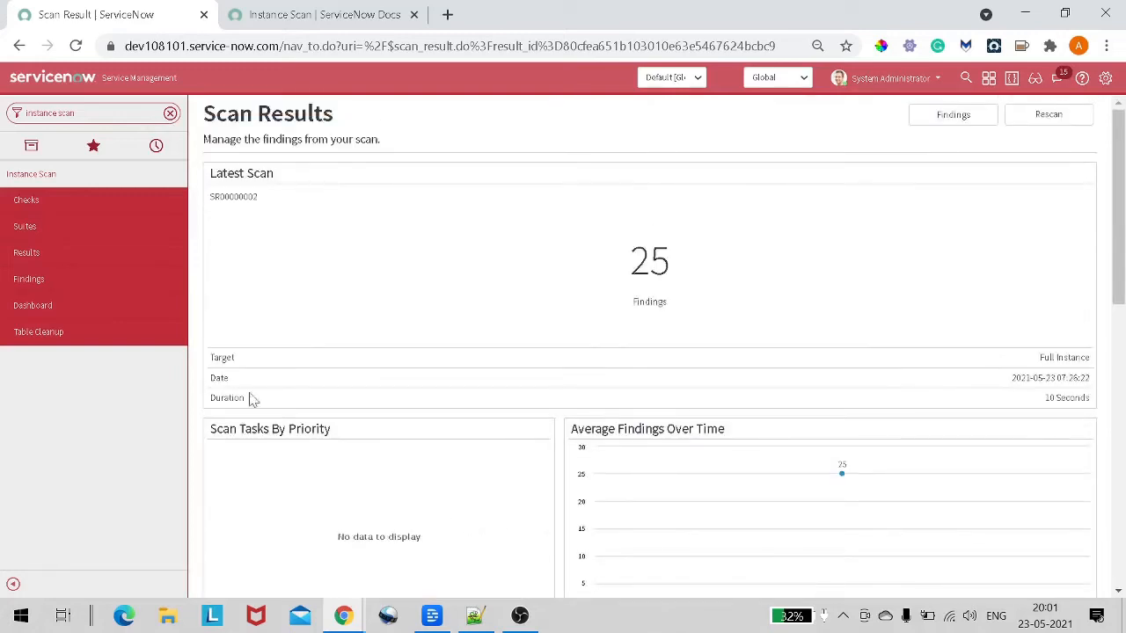
# Open the latest scan's result record and review its Checks and Scan Findings related lists
pyautogui.click(234, 197)
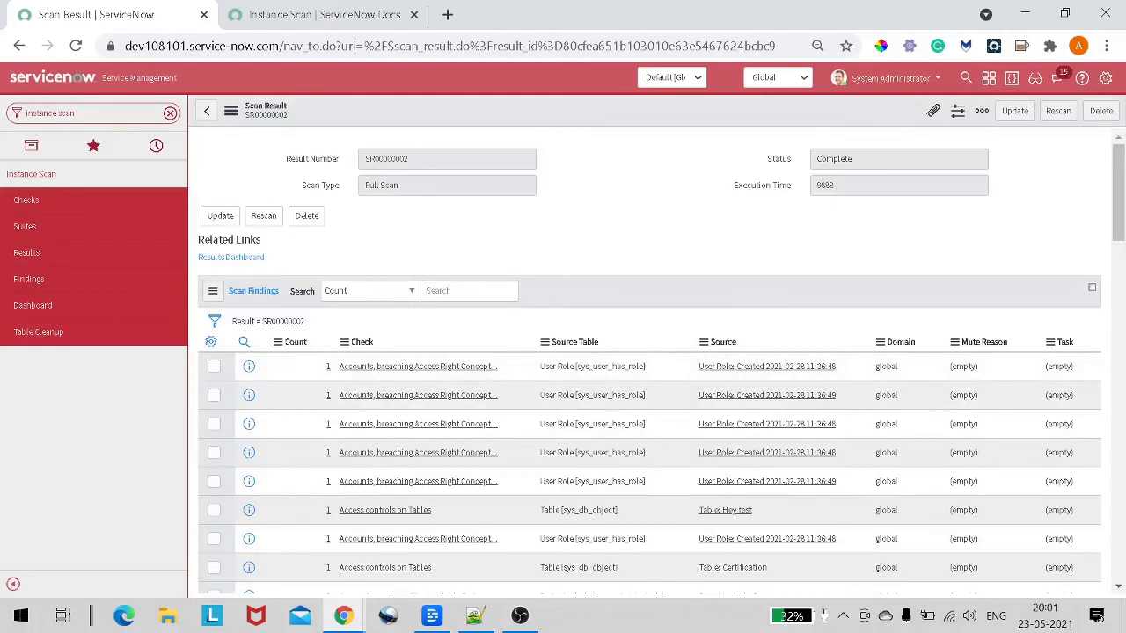
pyautogui.scroll(-1, 809, 370)
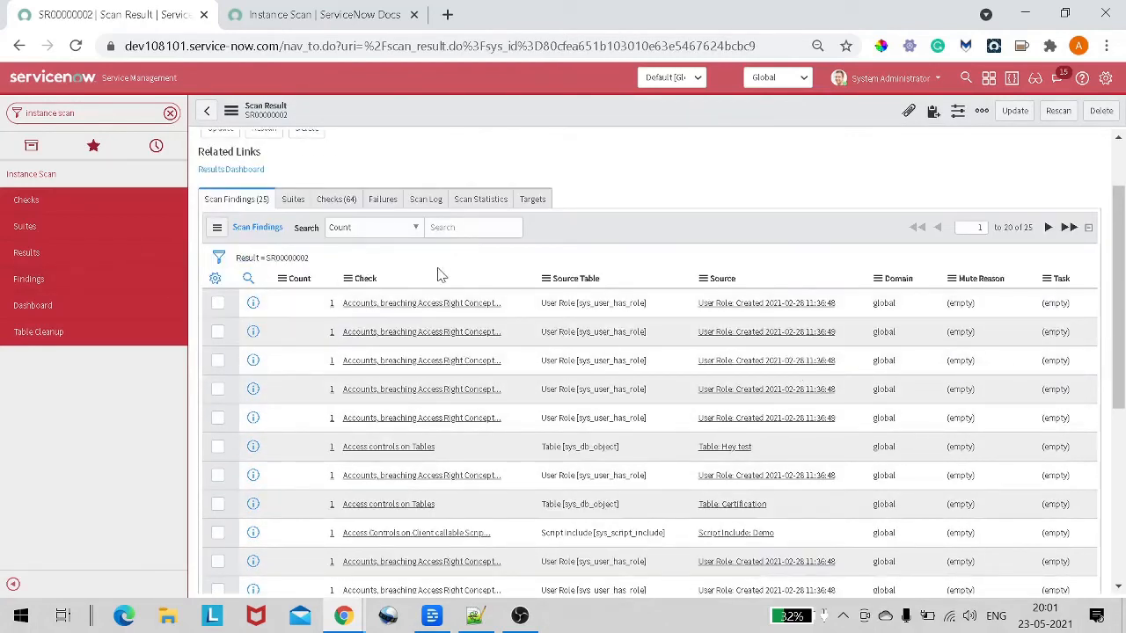
pyautogui.scroll(1, 496, 326)
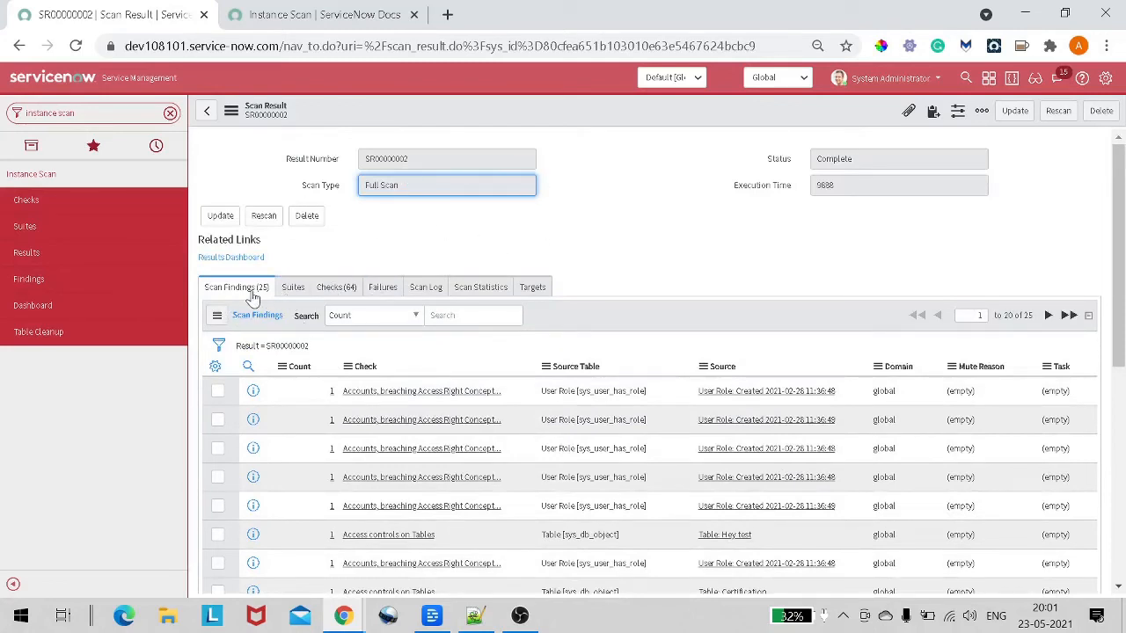
pyautogui.click(337, 291)
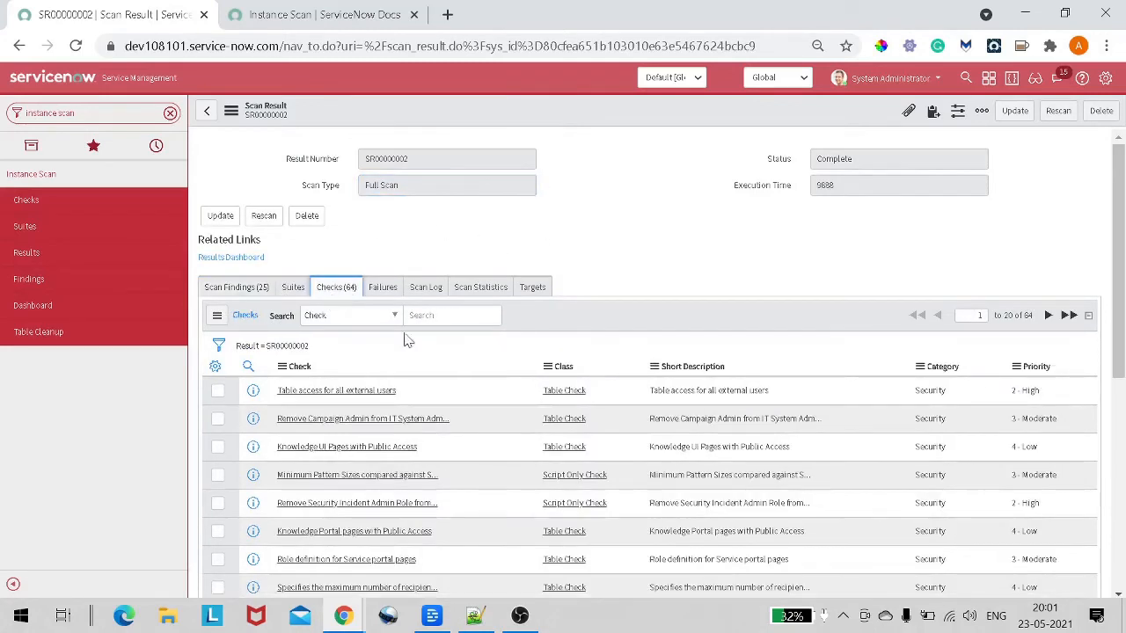
pyautogui.click(239, 289)
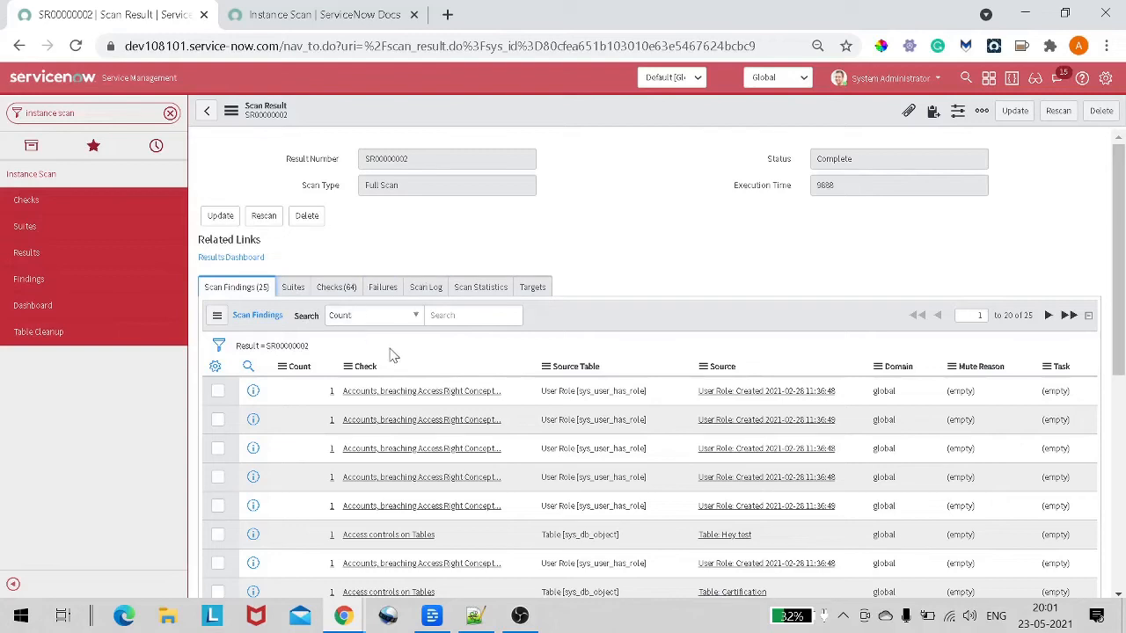
# Open the first finding of the Scan Findings list in a new browser tab and switch to it
pyautogui.scroll(-1, 394, 356)
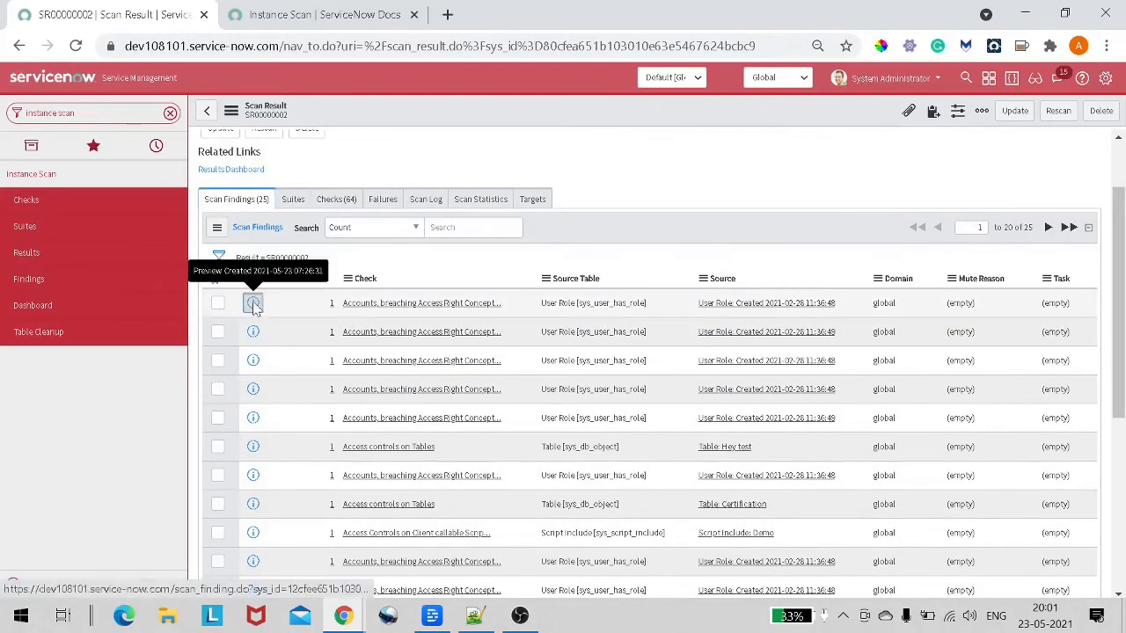
pyautogui.rightClick(253, 304)
pyautogui.click(285, 315)
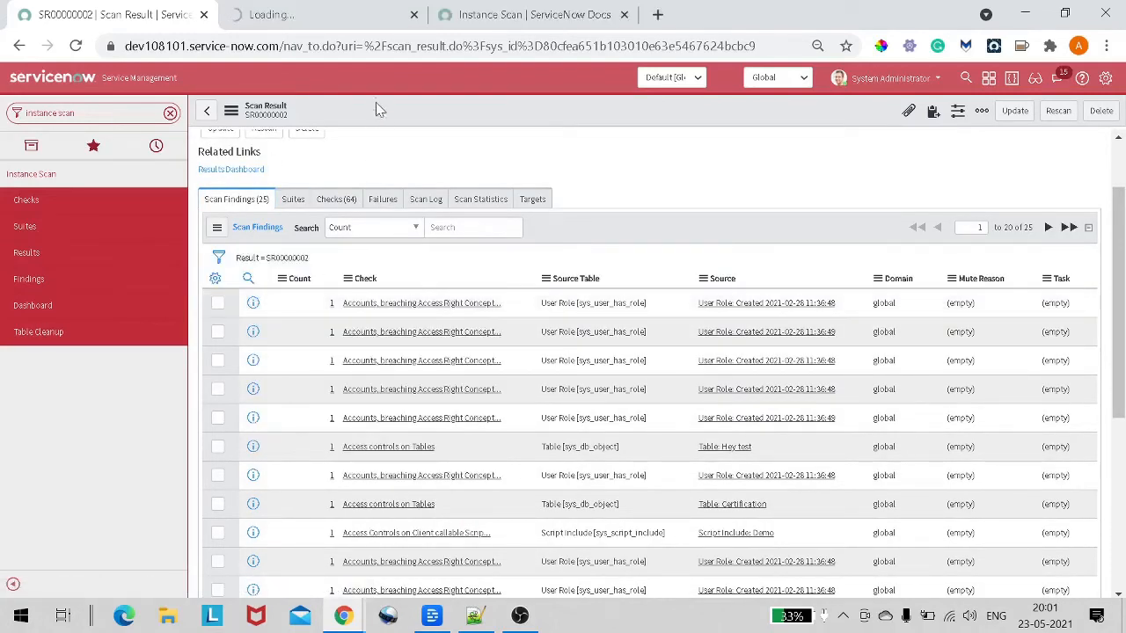
pyautogui.click(326, 16)
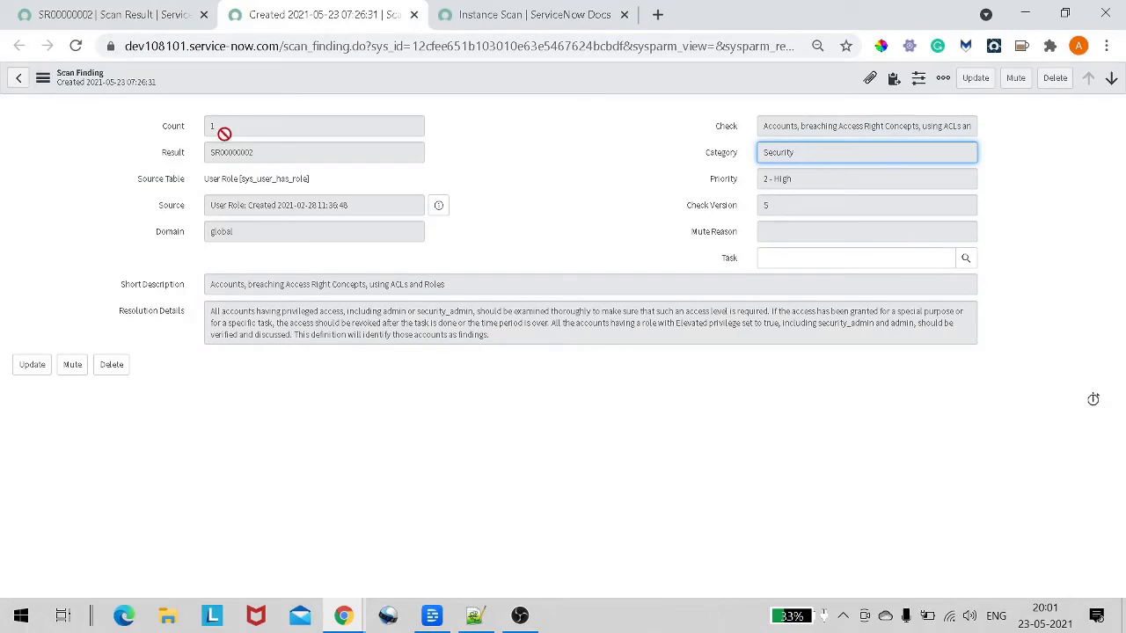
# Review the scan finding's Count, Result, Source Table and Source fields
pyautogui.moveTo(220, 133); pyautogui.dragTo(204, 140)
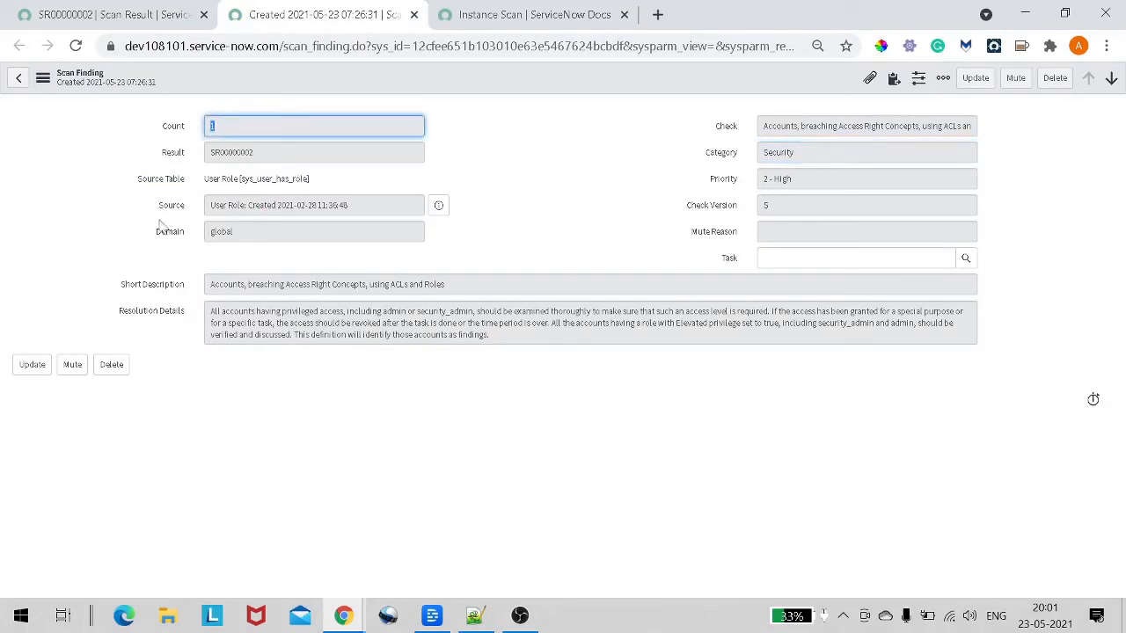
pyautogui.moveTo(208, 153); pyautogui.dragTo(270, 153)
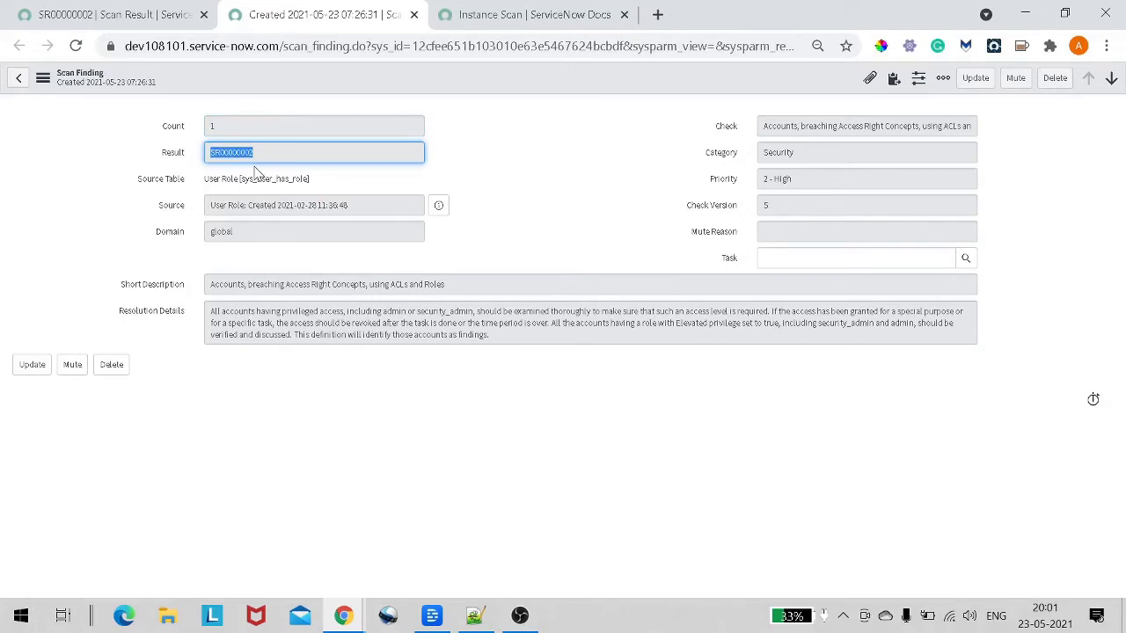
pyautogui.moveTo(209, 179); pyautogui.dragTo(310, 179)
pyautogui.click(311, 179)
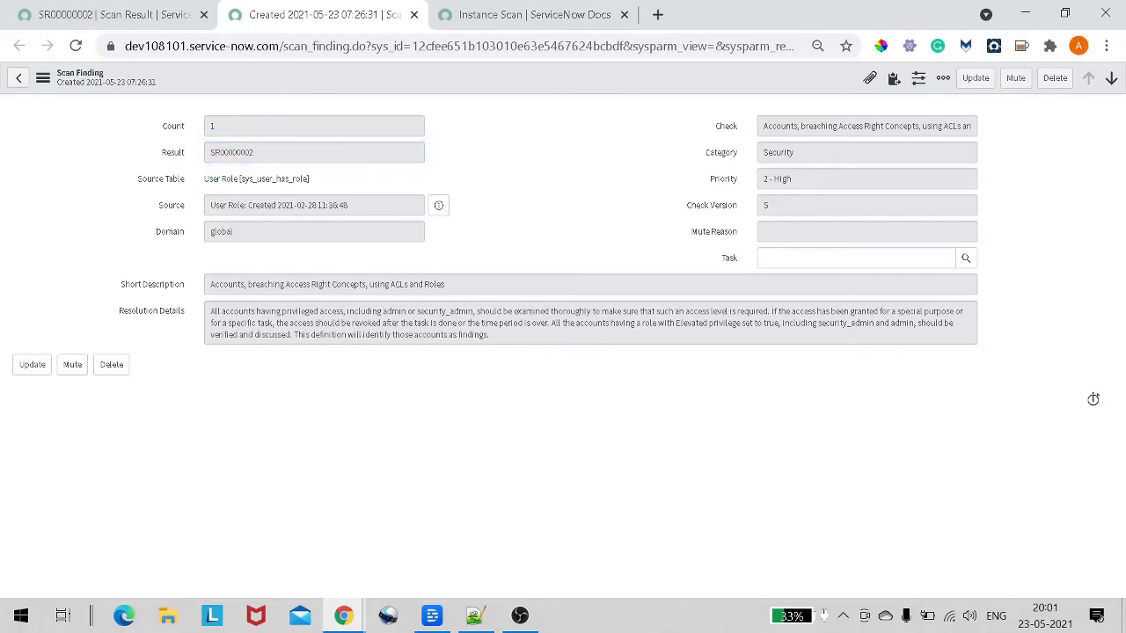
pyautogui.moveTo(209, 180); pyautogui.dragTo(332, 188)
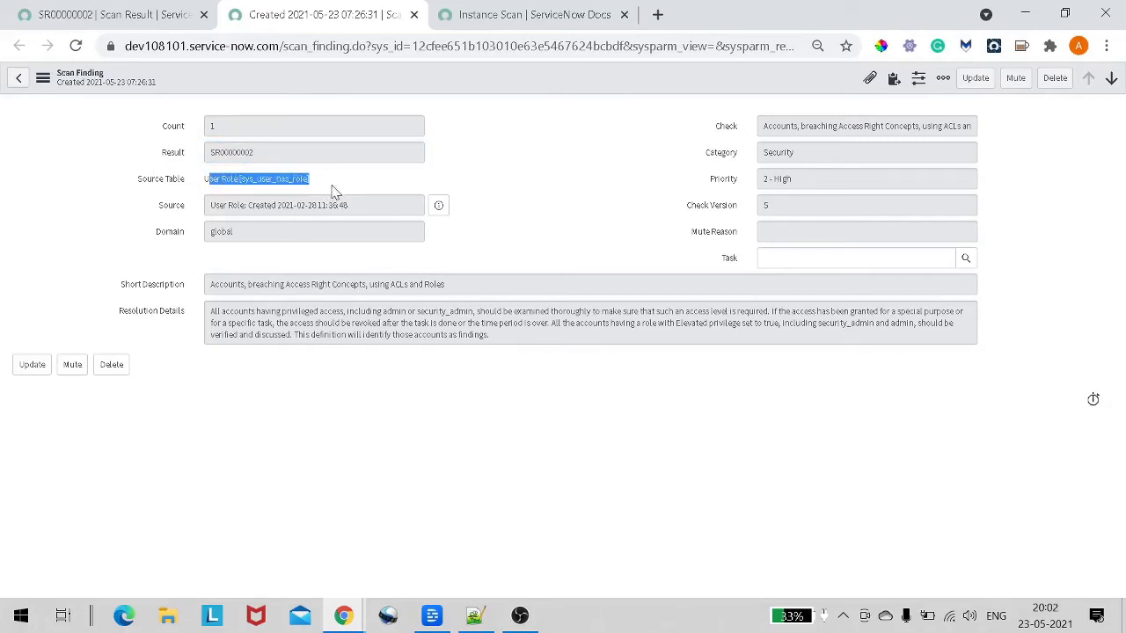
pyautogui.moveTo(214, 205); pyautogui.dragTo(291, 205)
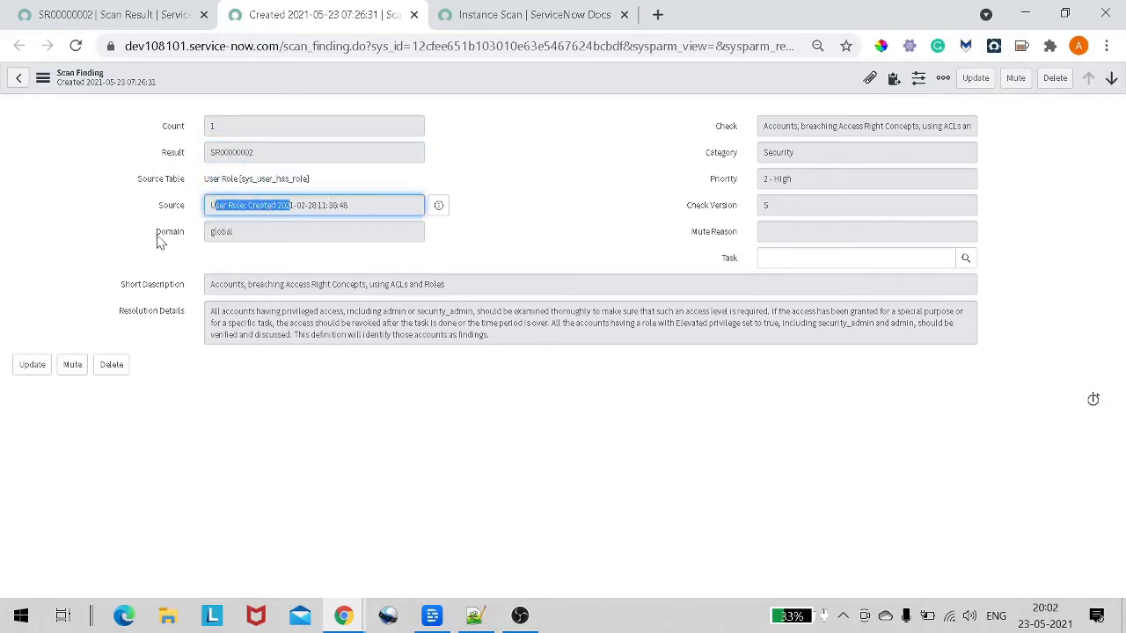
# Examine the finding's Check and read its Resolution Details
pyautogui.moveTo(762, 125); pyautogui.dragTo(316, 416)
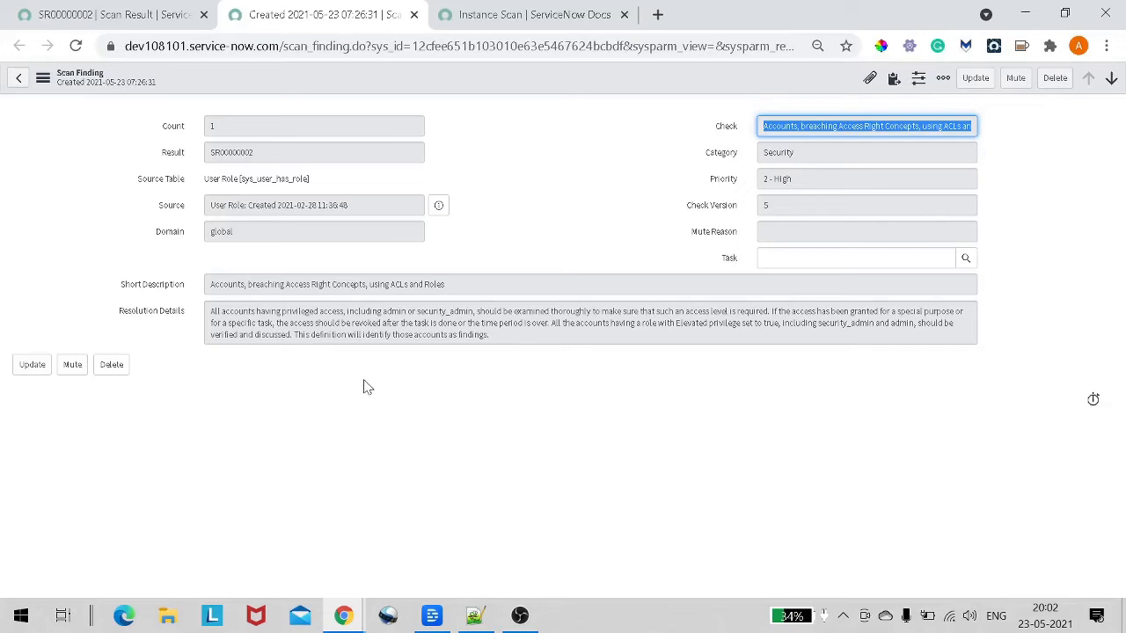
pyautogui.moveTo(521, 334); pyautogui.dragTo(349, 302)
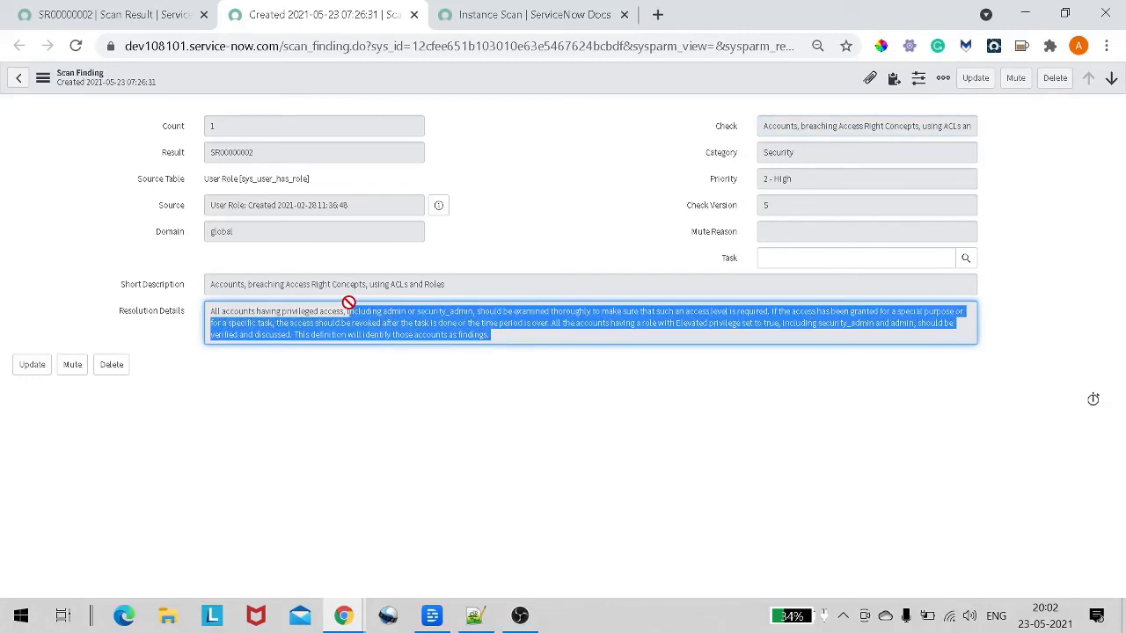
pyautogui.click(181, 439)
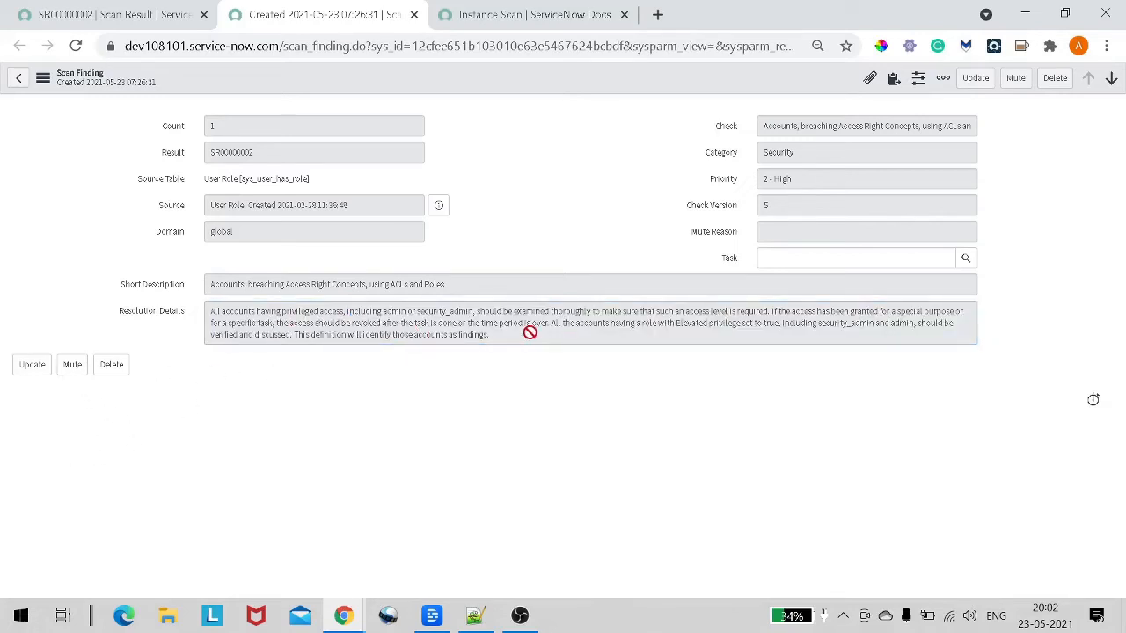
pyautogui.moveTo(529, 331); pyautogui.dragTo(215, 309)
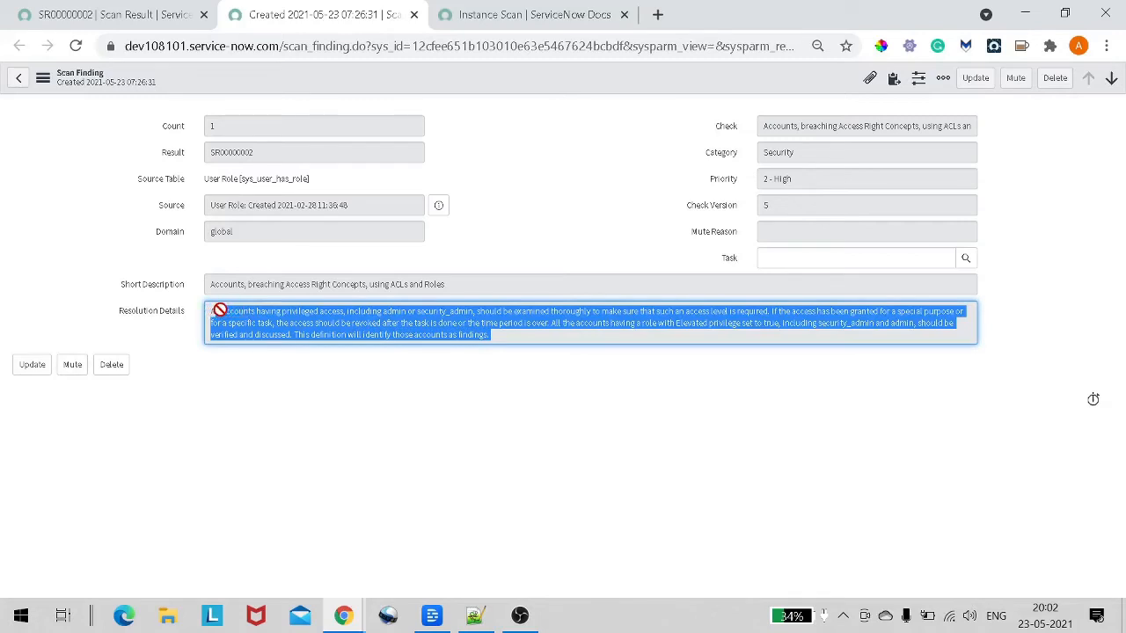
pyautogui.click(223, 437)
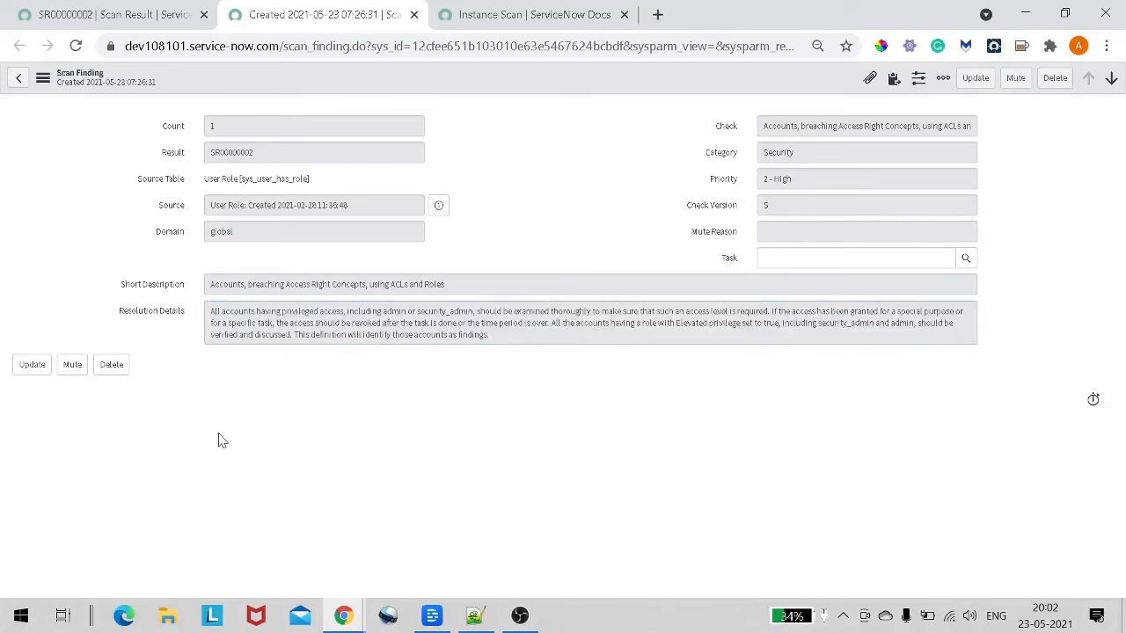
# Examine the reasons available for muting the finding and leave the dialog without muting it
pyautogui.click(73, 366)
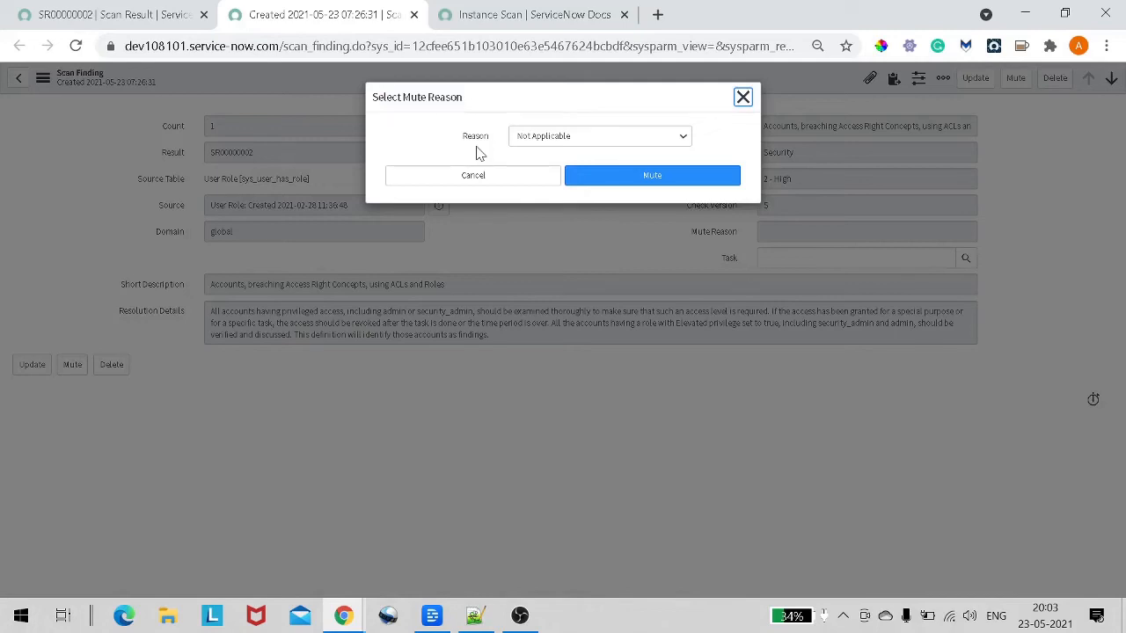
pyautogui.click(554, 140)
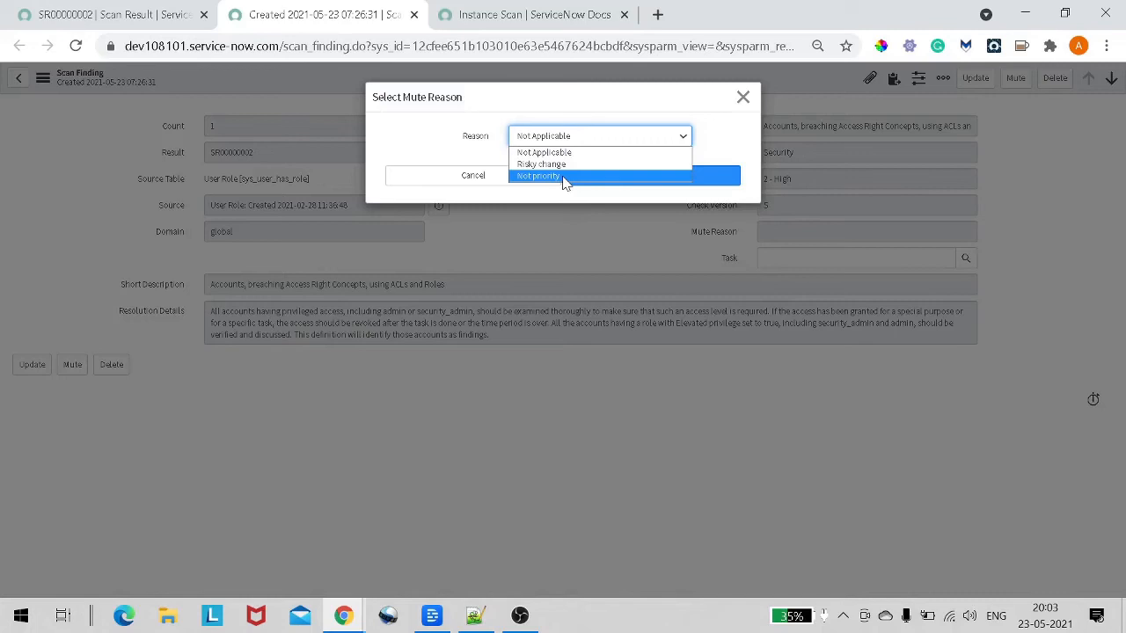
pyautogui.click(466, 141)
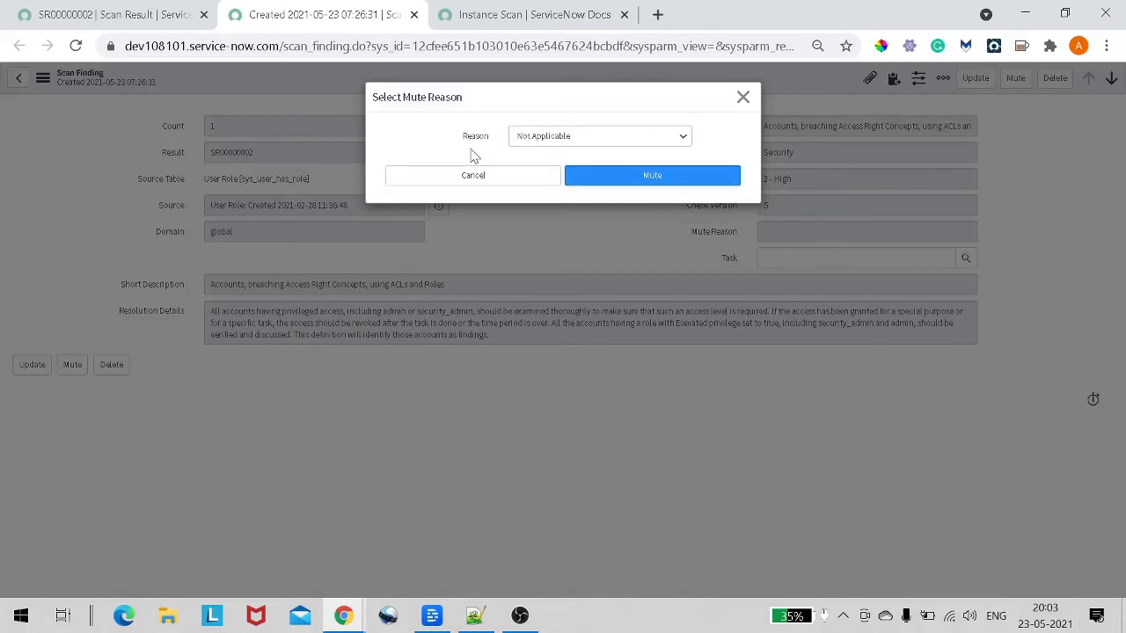
pyautogui.click(742, 96)
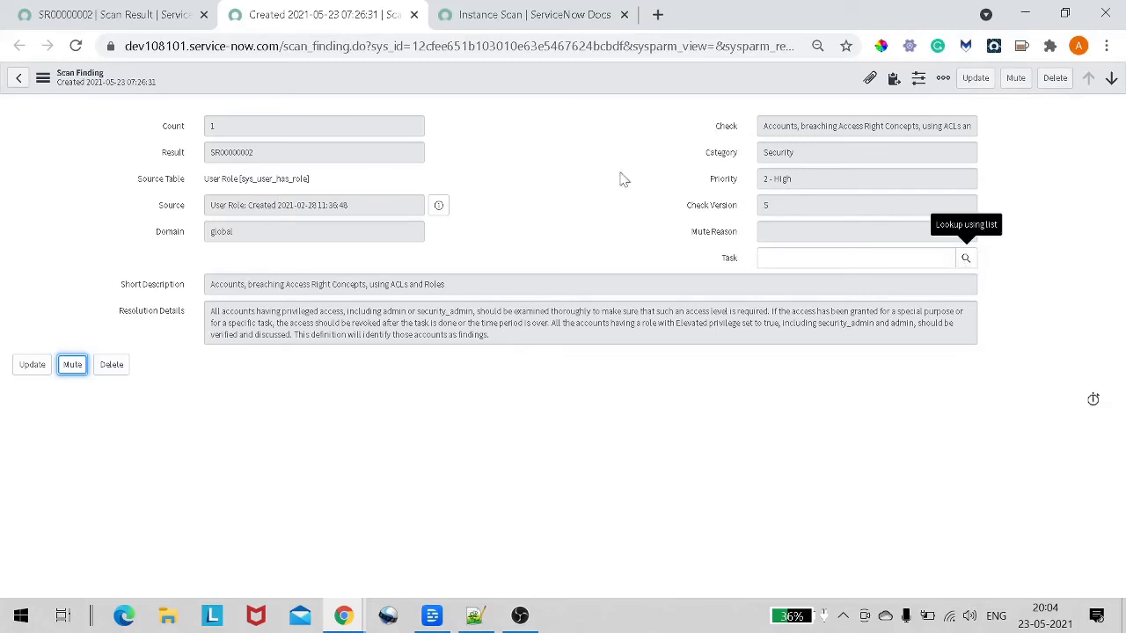
# Duplicate the finding's browser tab and try to open the lookup list for its Task field
pyautogui.rightClick(347, 9)
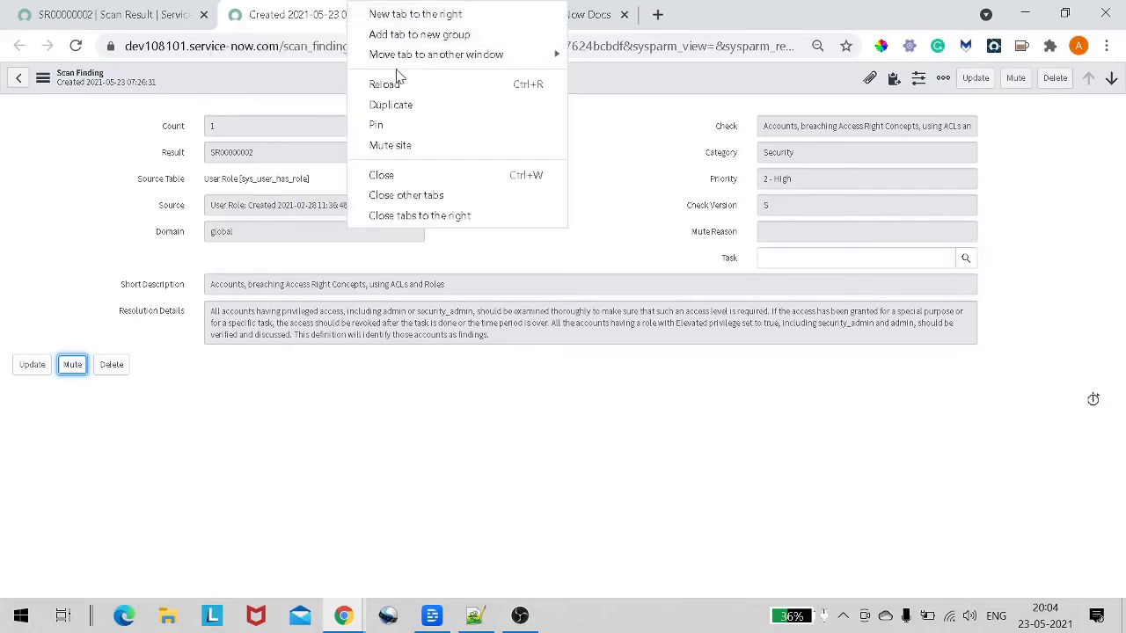
pyautogui.click(407, 103)
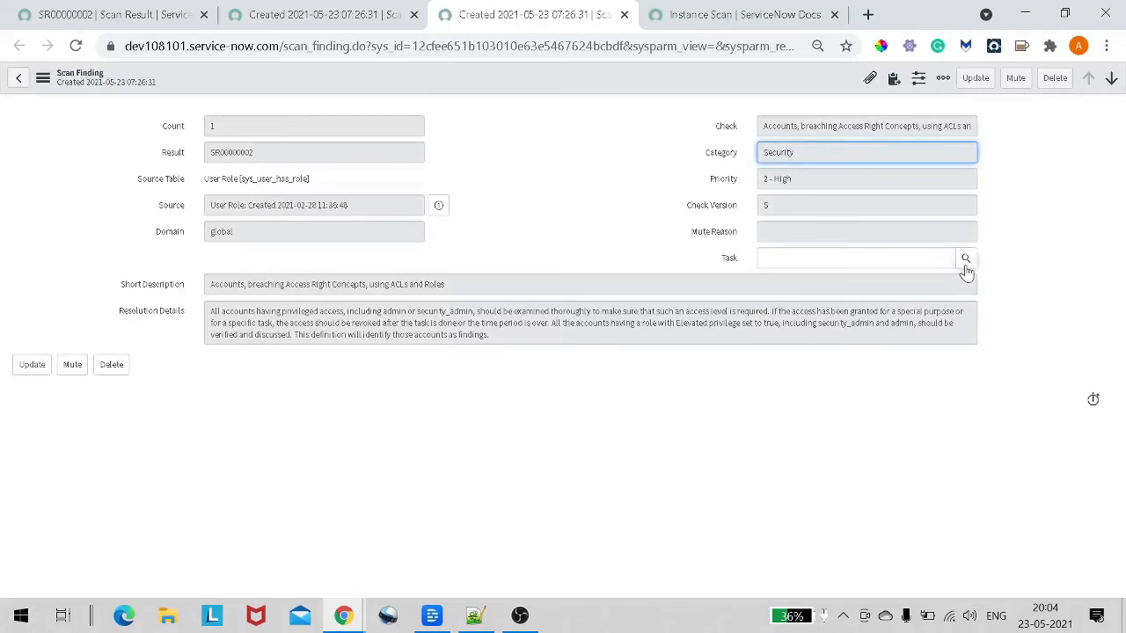
pyautogui.click(965, 264)
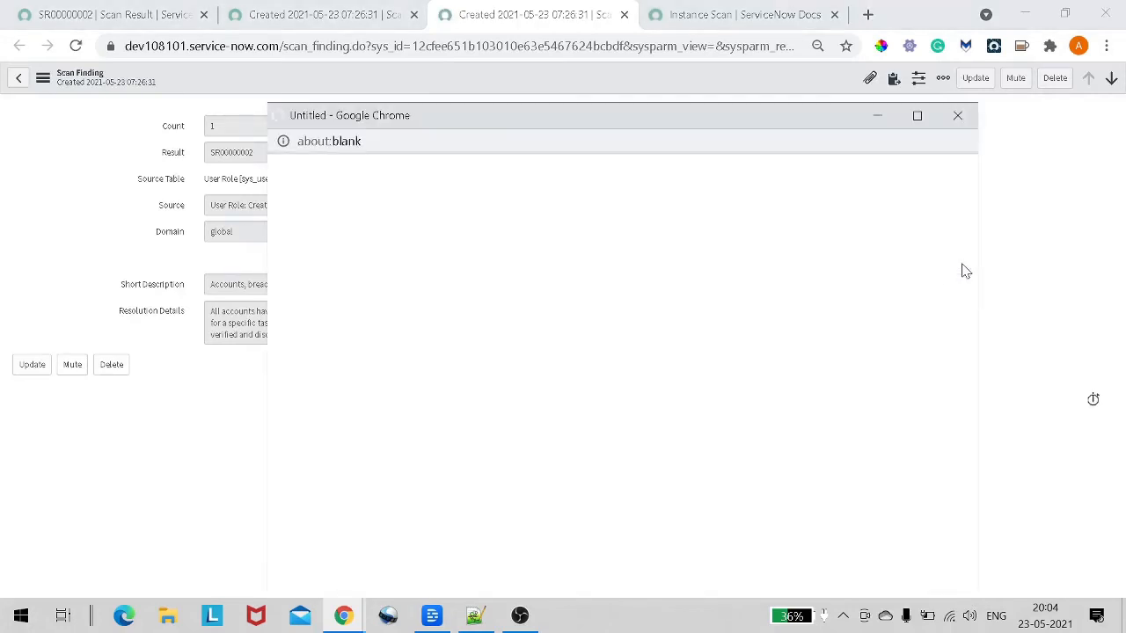
pyautogui.moveTo(613, 124); pyautogui.dragTo(516, 80)
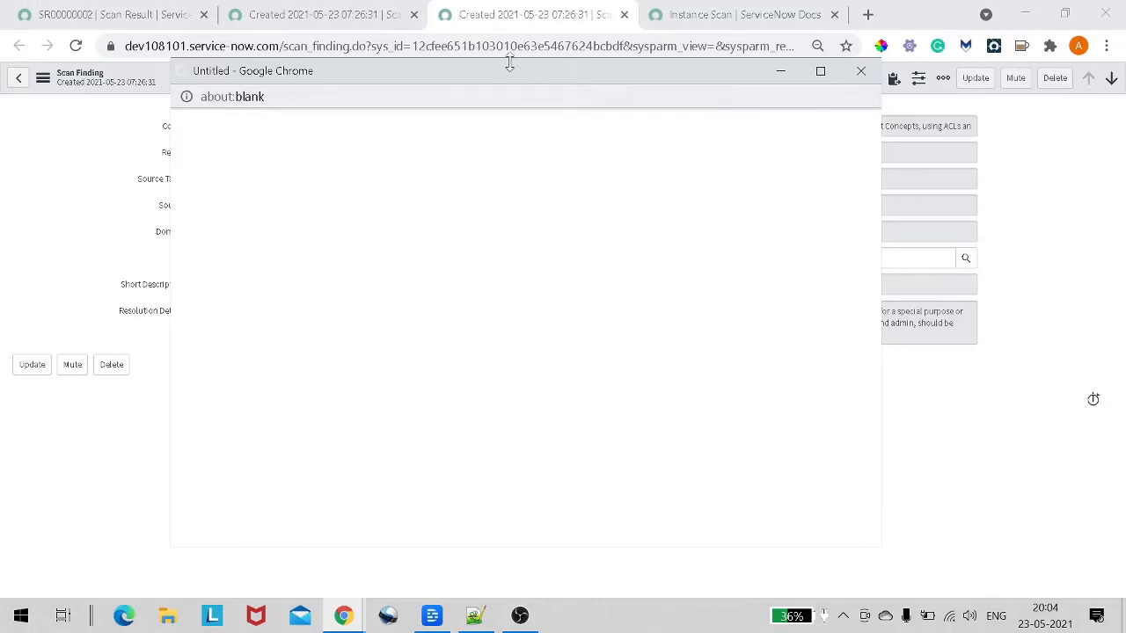
pyautogui.click(859, 74)
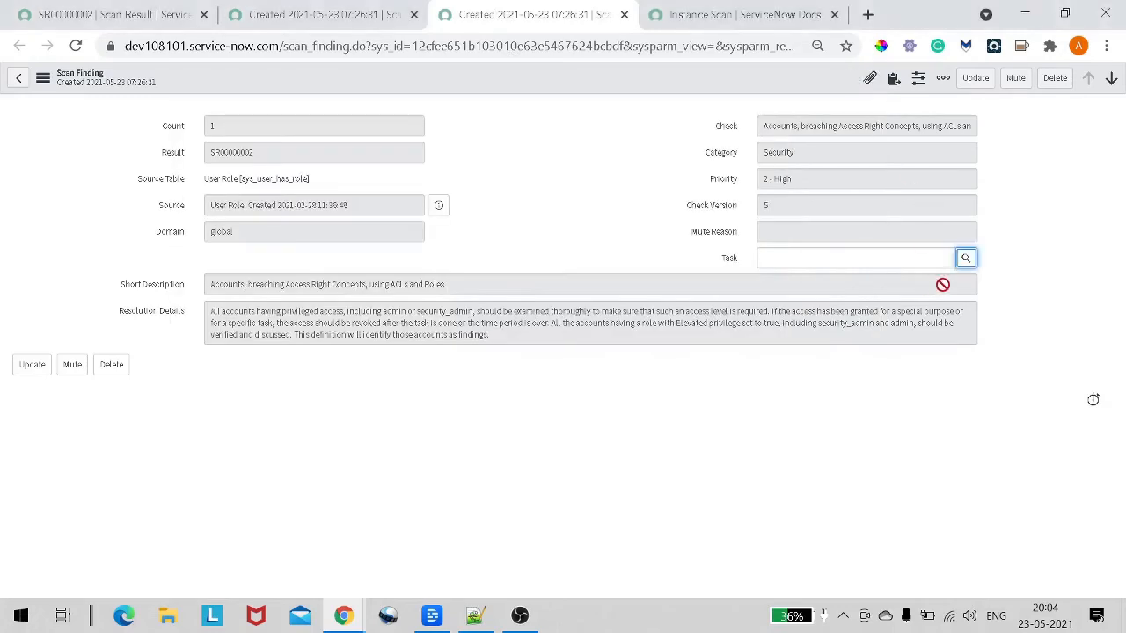
# Look up scan tasks for the finding's Task field and start a new scan task record
pyautogui.click(965, 258)
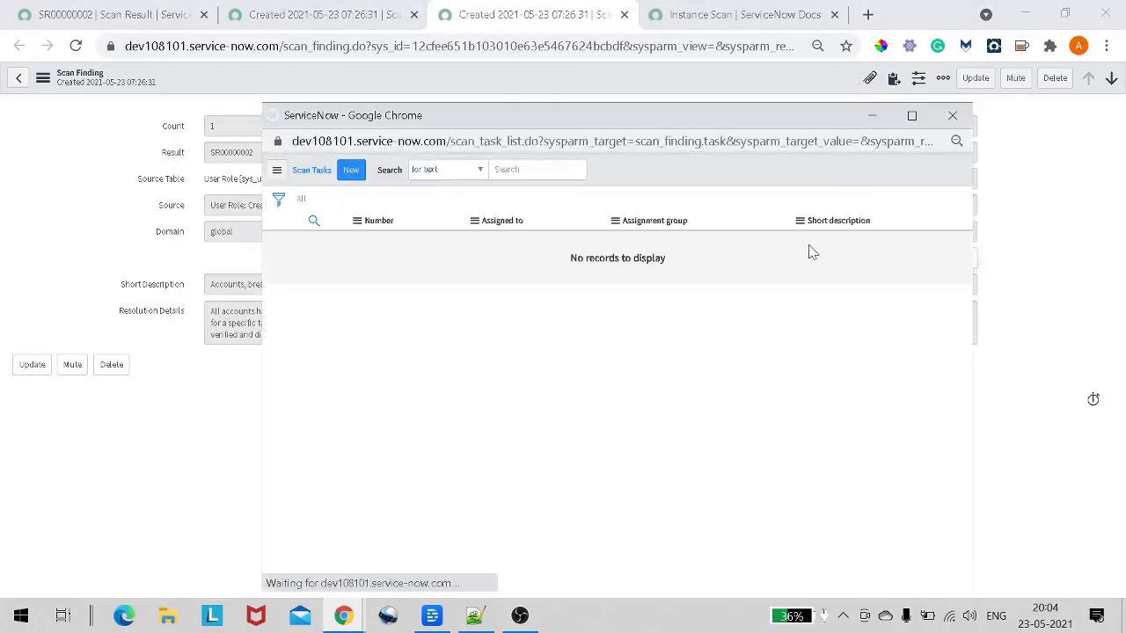
pyautogui.click(912, 115)
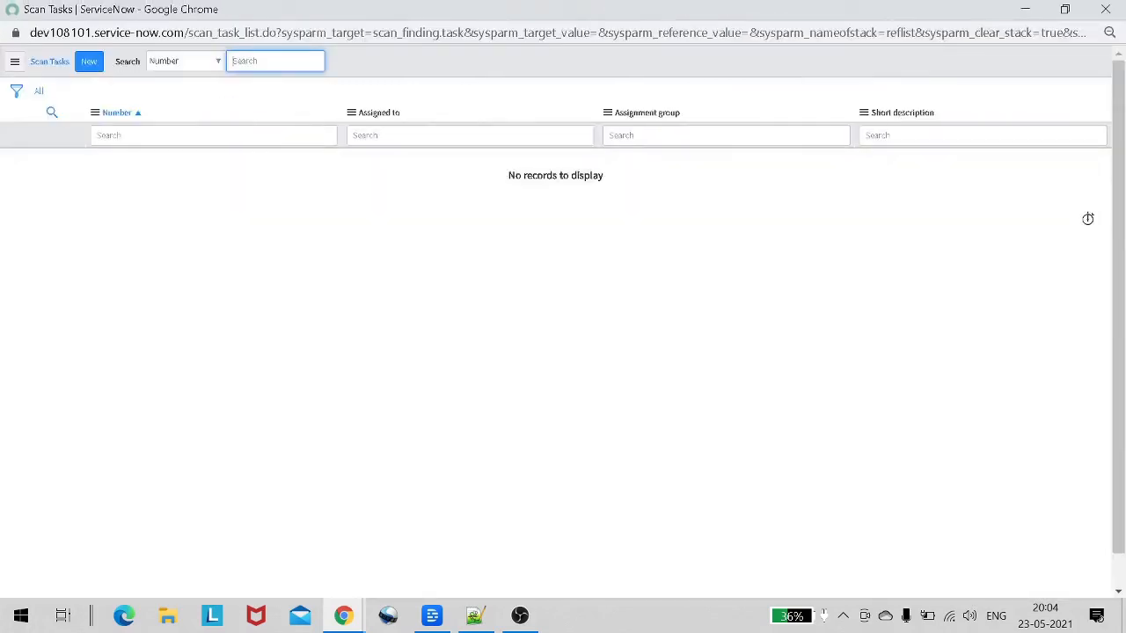
pyautogui.click(87, 62)
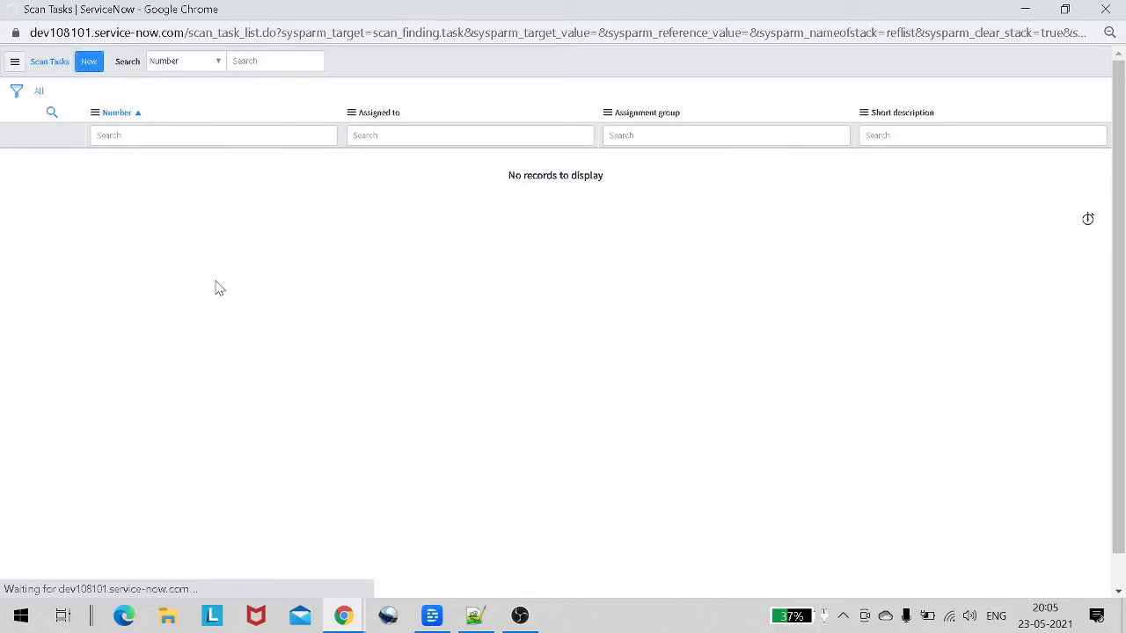
pyautogui.click(93, 69)
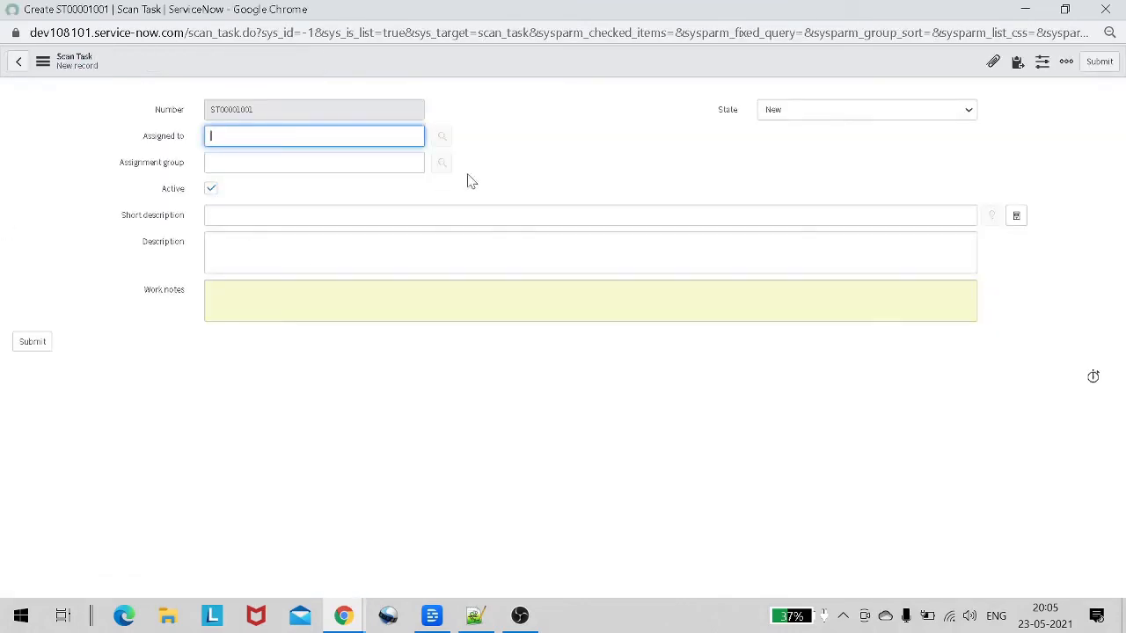
pyautogui.click(538, 188)
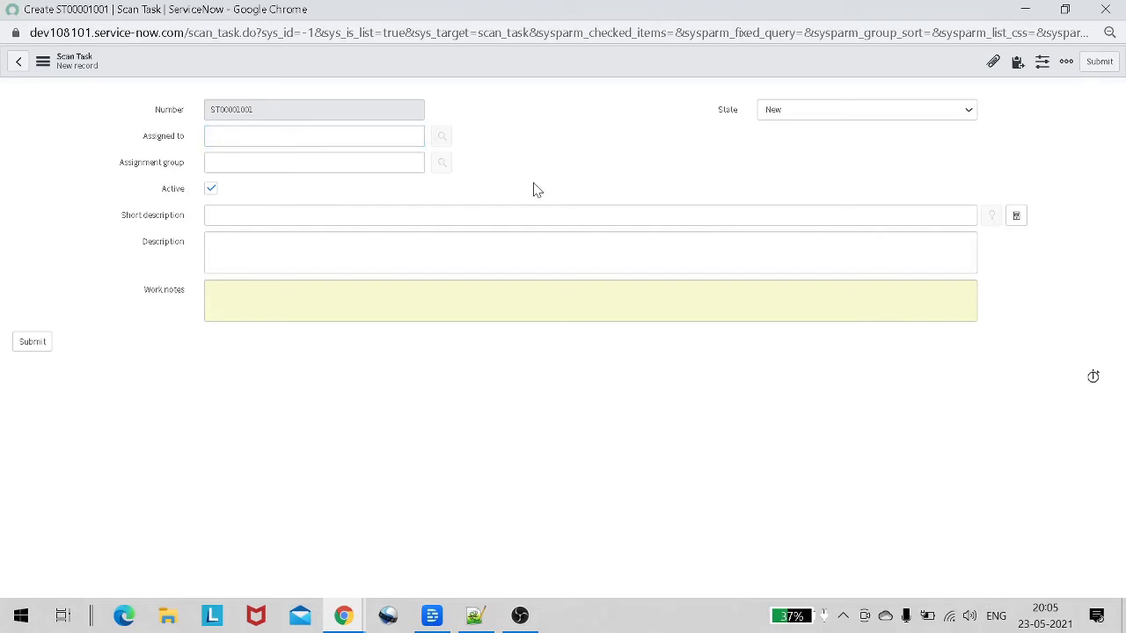
# Assign the scan task to the chosen user, set its short description to "Plesae fix the roles and restriction issues", and submit it
pyautogui.click(255, 136)
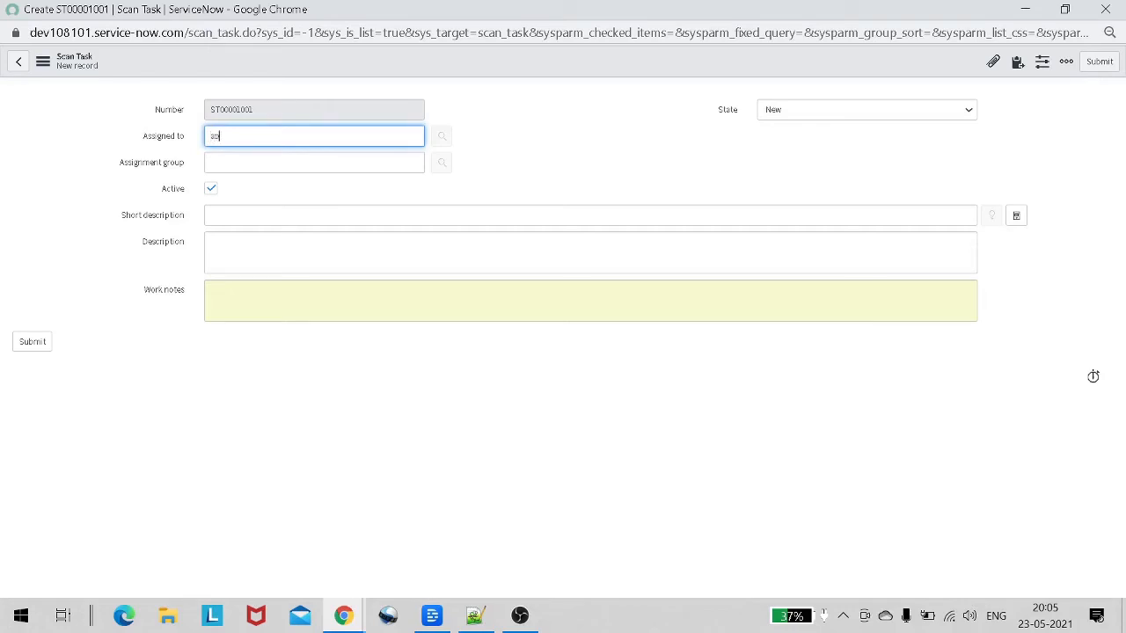
pyautogui.write('abel')
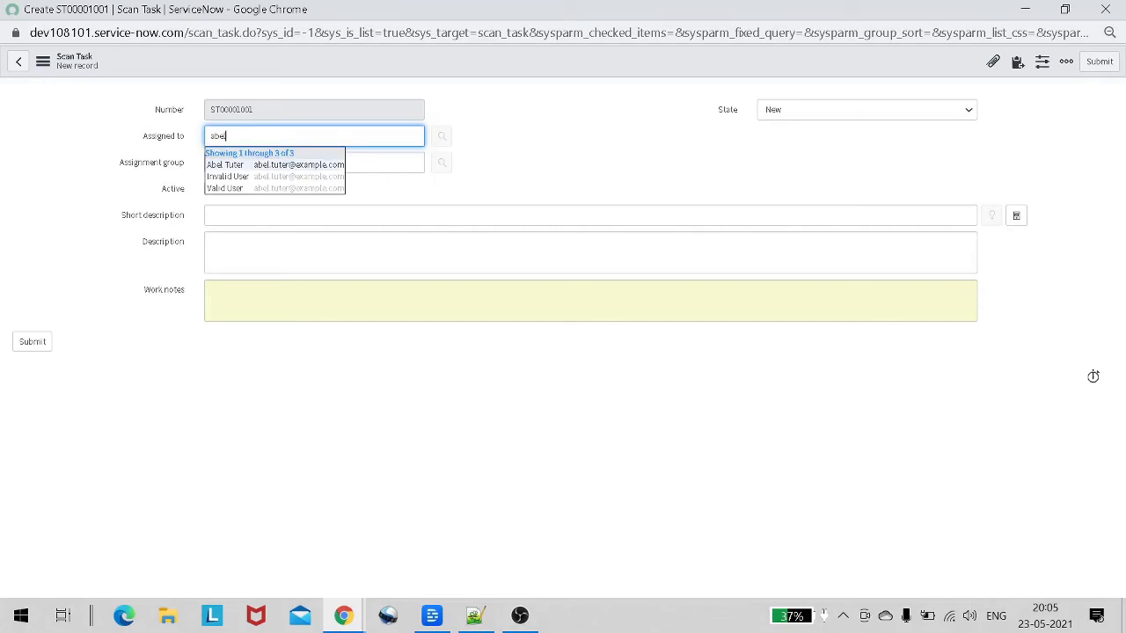
pyautogui.click(227, 165)
pyautogui.click(515, 191)
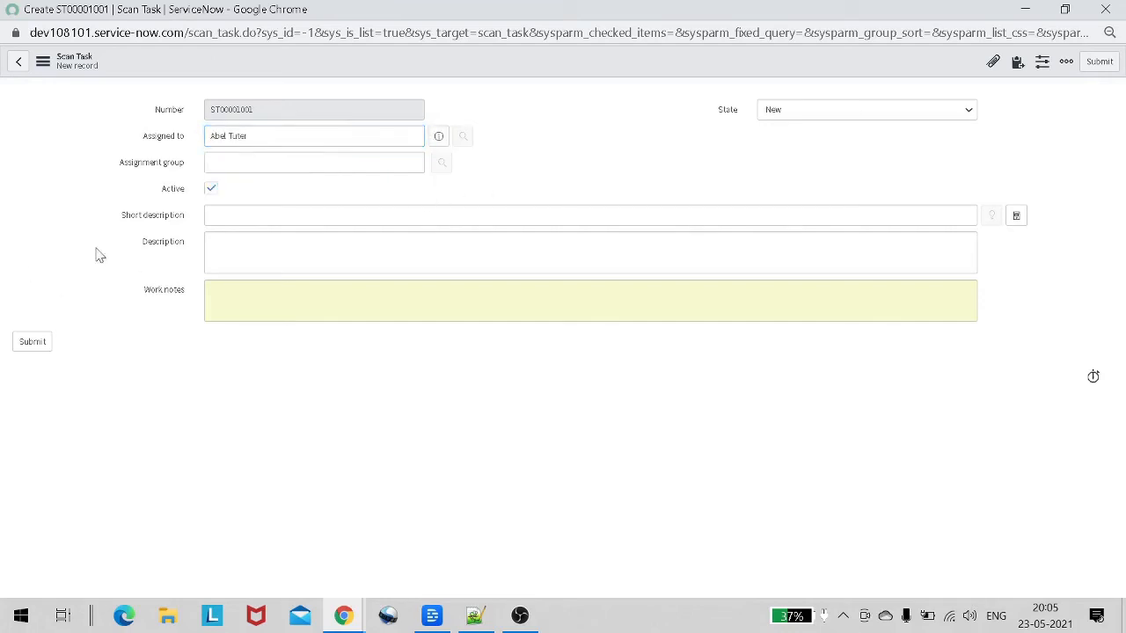
pyautogui.click(422, 216)
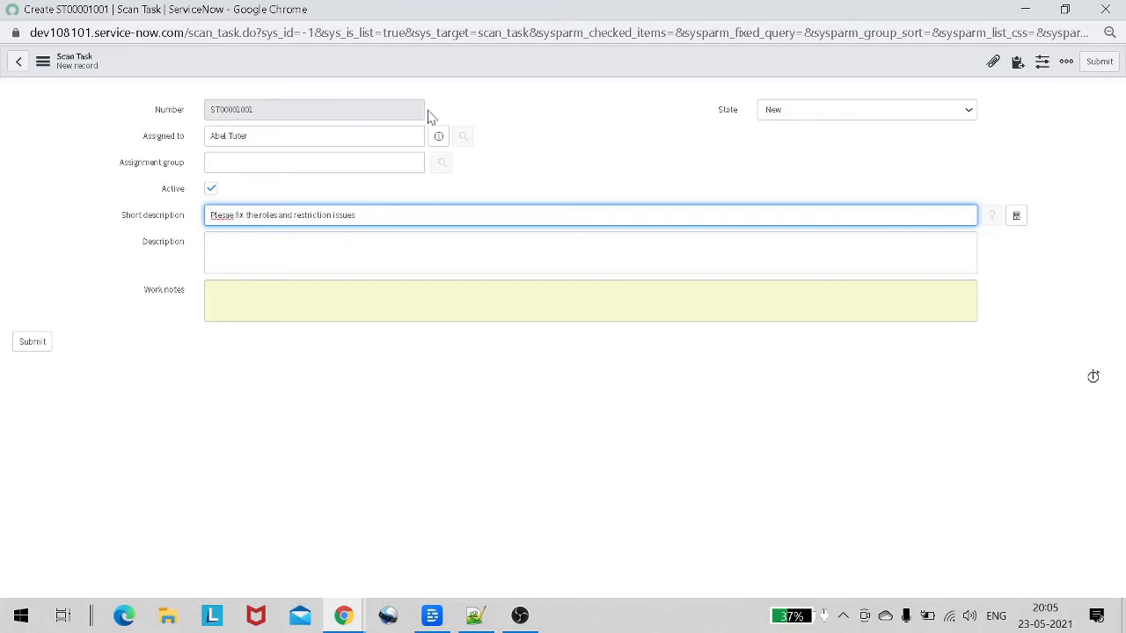
pyautogui.click(1099, 64)
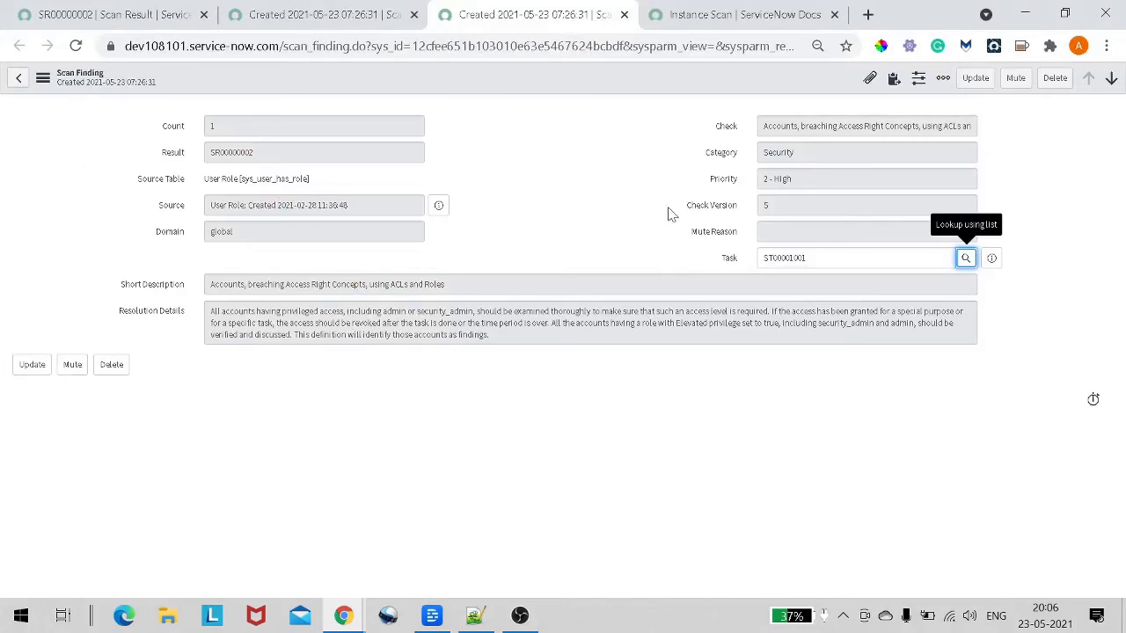
# Preview the scan task linked to the finding and save the finding record
pyautogui.moveTo(167, 127); pyautogui.dragTo(437, 292)
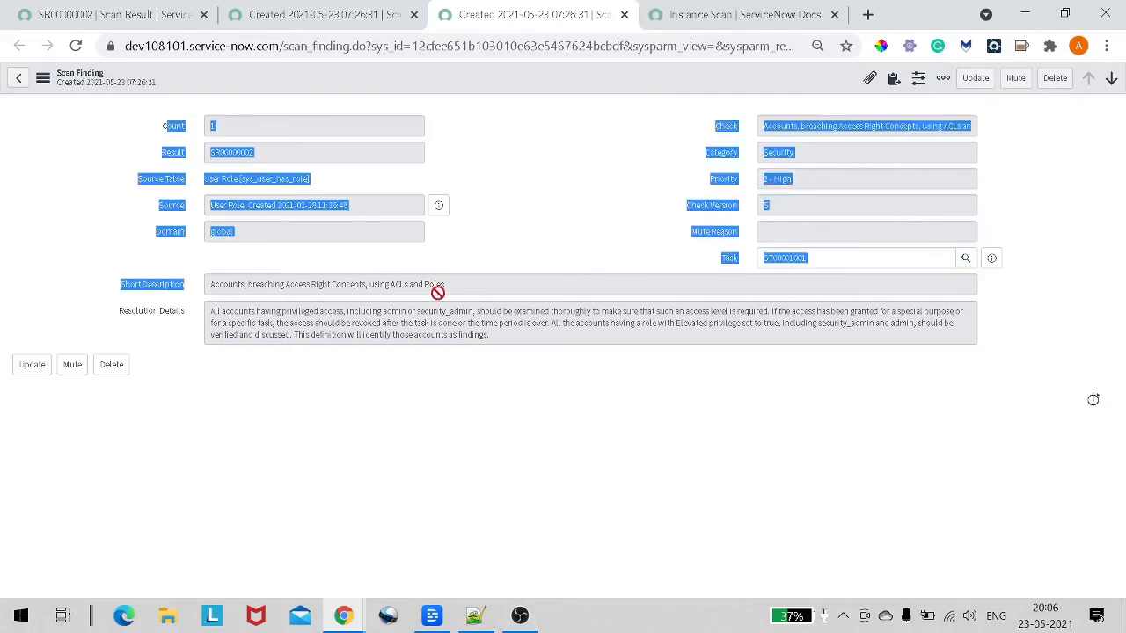
pyautogui.click(438, 291)
pyautogui.rightClick(1003, 262)
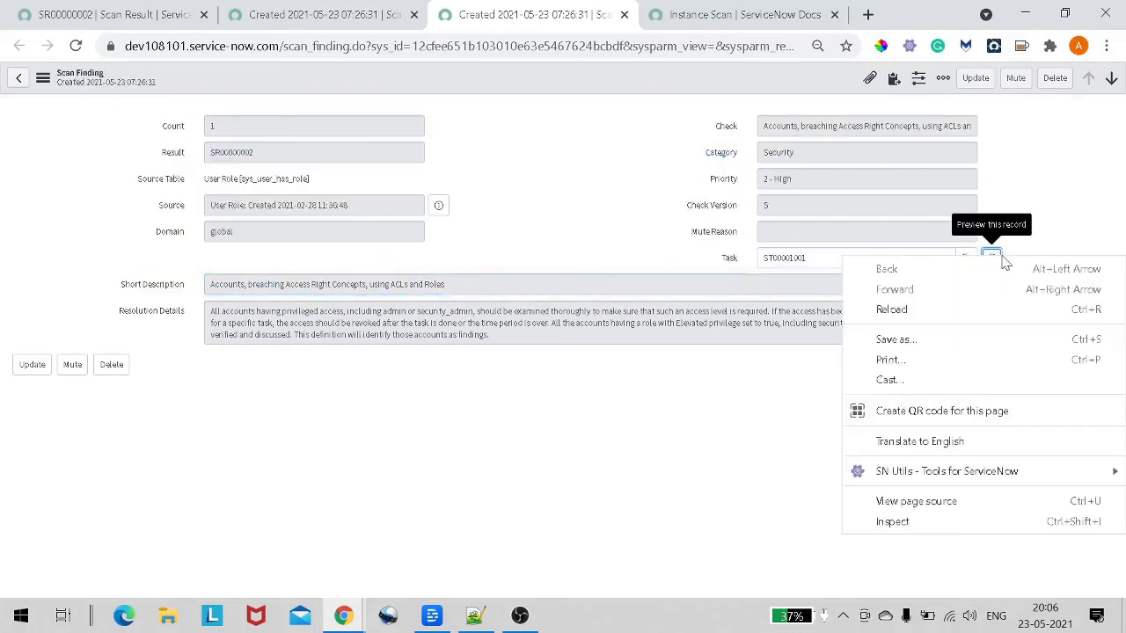
pyautogui.click(508, 362)
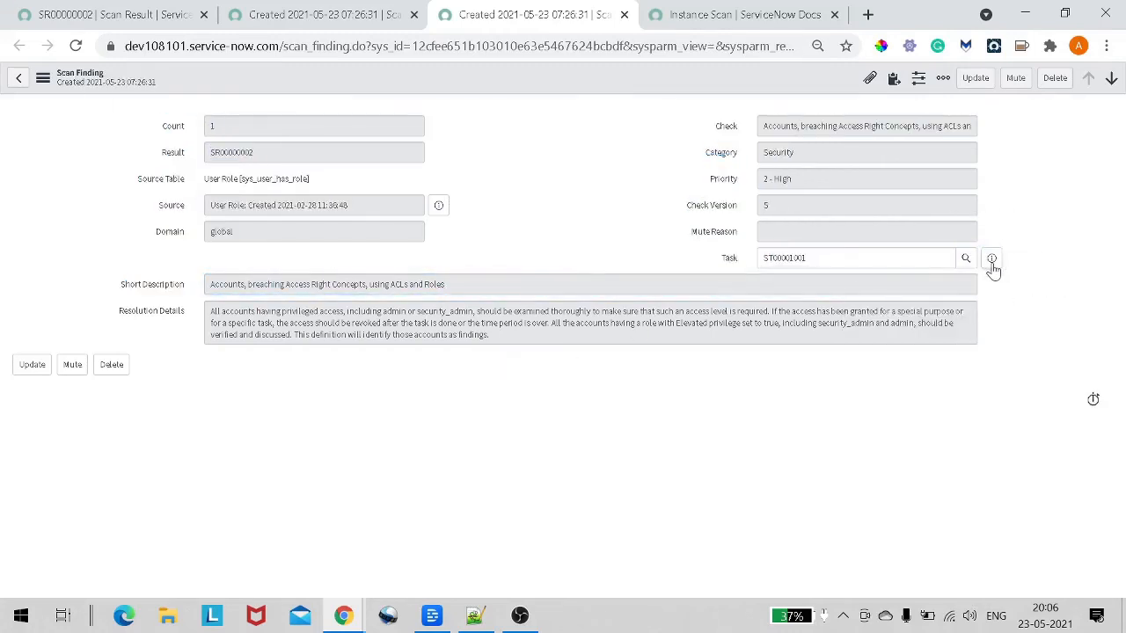
pyautogui.click(992, 264)
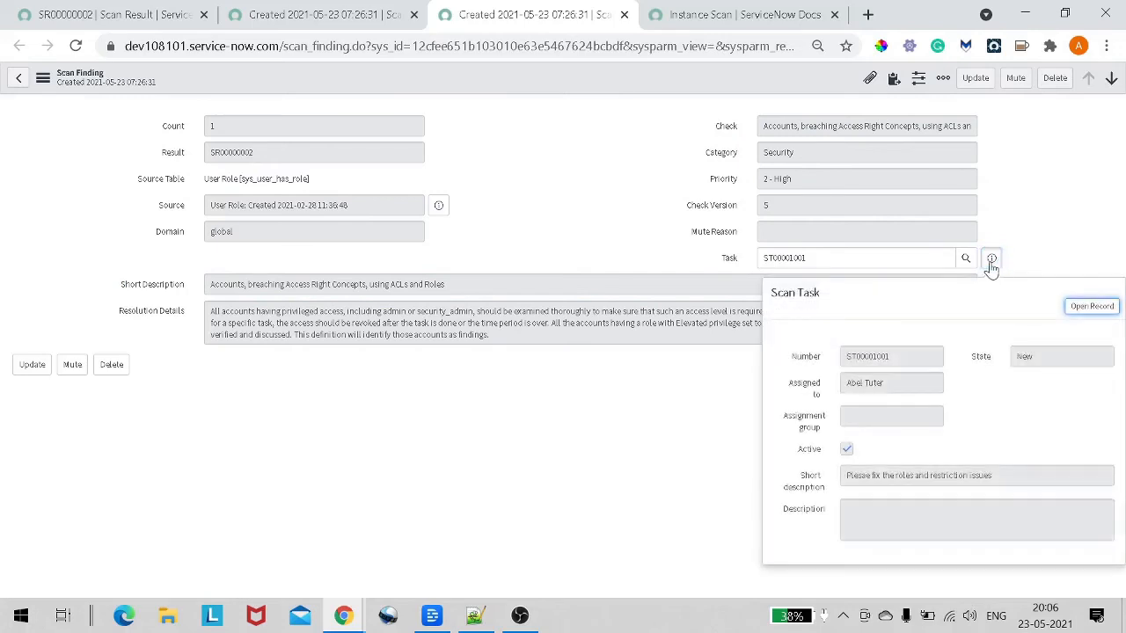
pyautogui.rightClick(602, 87)
pyautogui.click(620, 94)
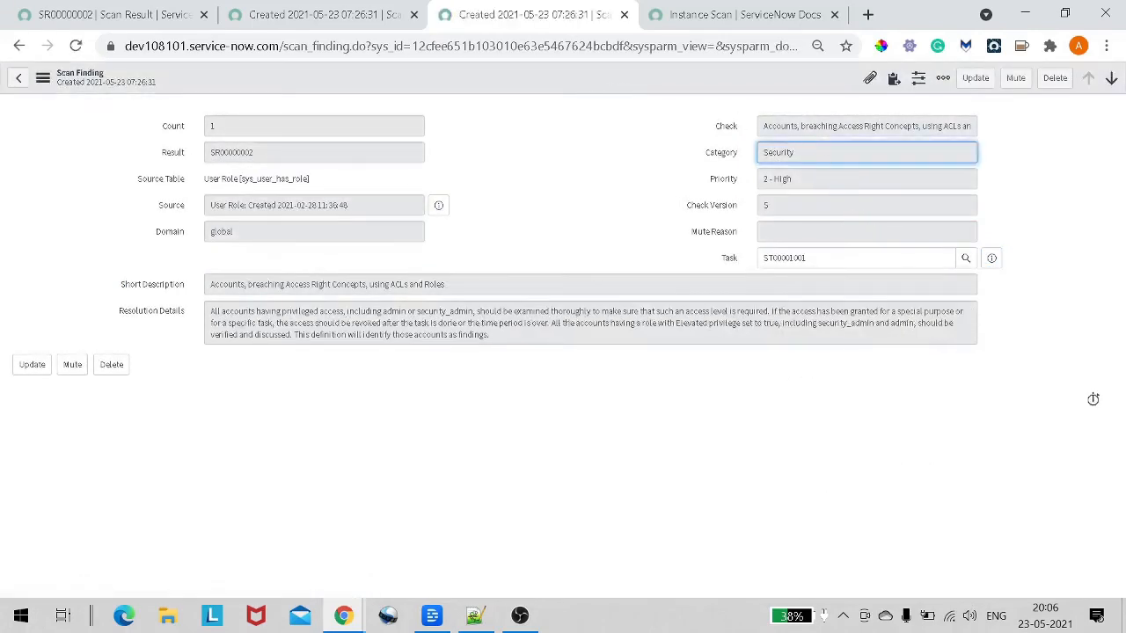
# Open the full record of the scan task linked in the finding's Task field
pyautogui.click(991, 259)
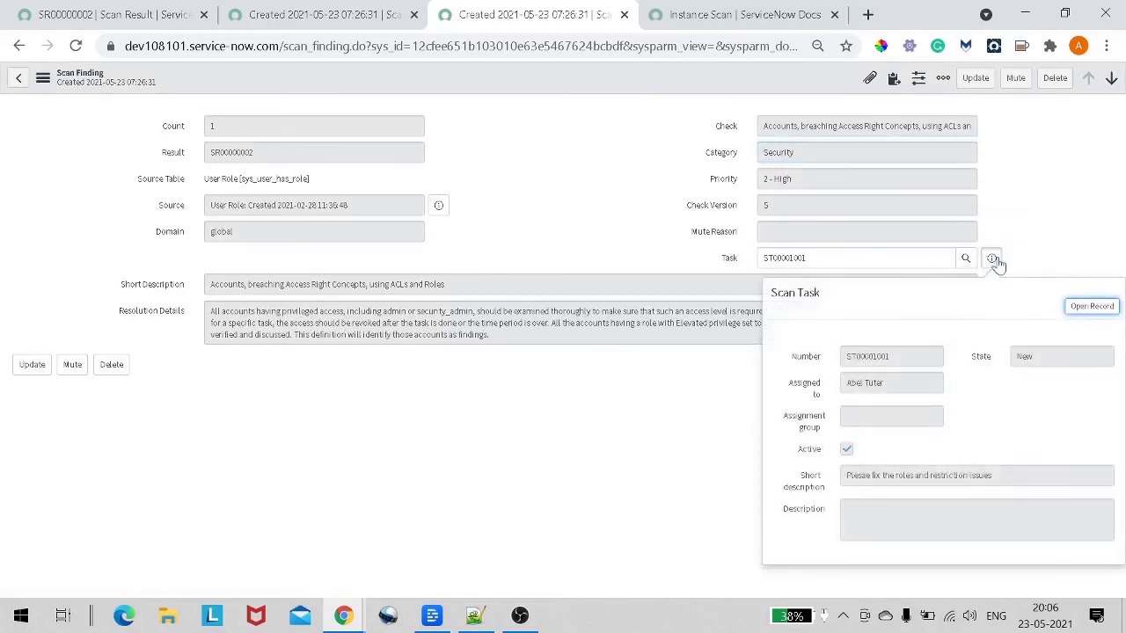
pyautogui.rightClick(1089, 306)
pyautogui.click(764, 323)
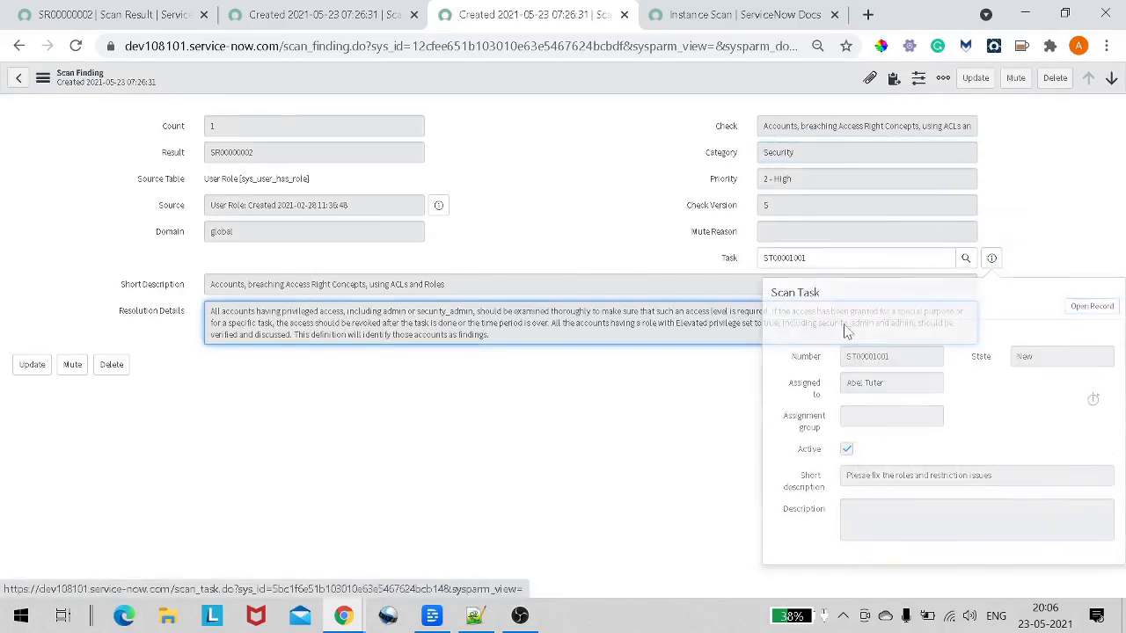
pyautogui.click(993, 260)
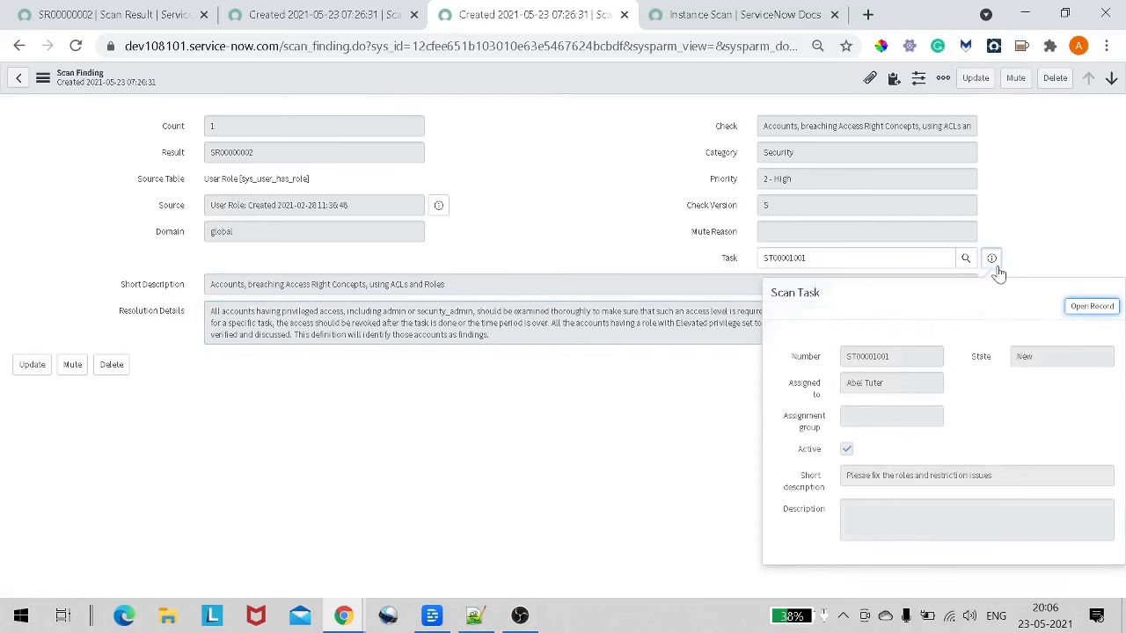
pyautogui.click(1100, 307)
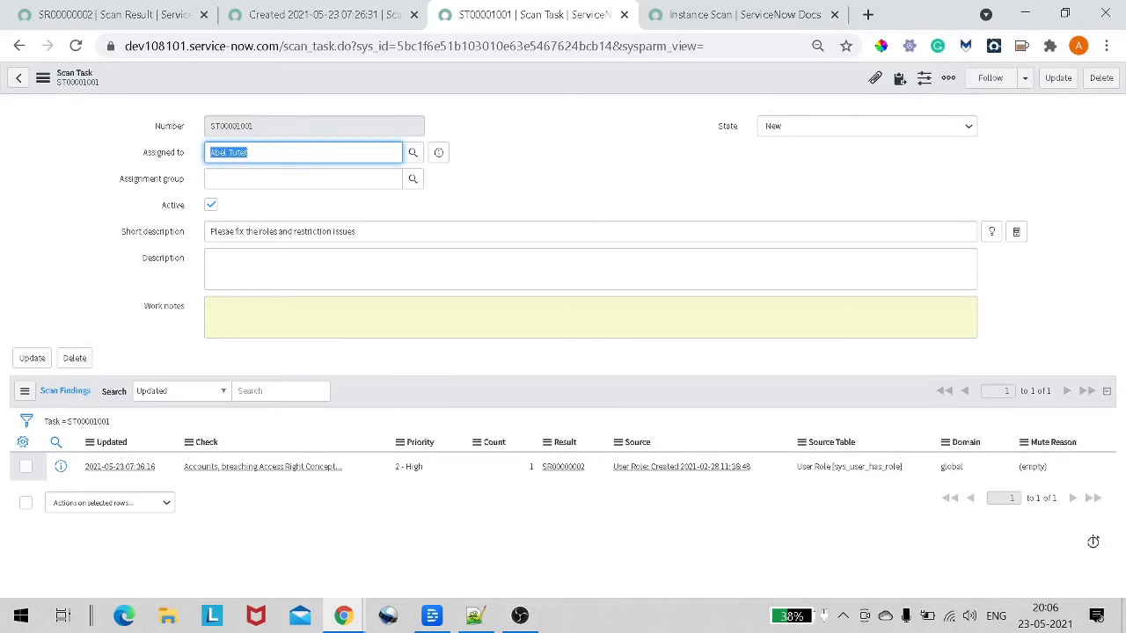
# Review the scan task's number and assignment fields, set its State to Resolved, and save the record
pyautogui.moveTo(145, 130); pyautogui.dragTo(186, 181)
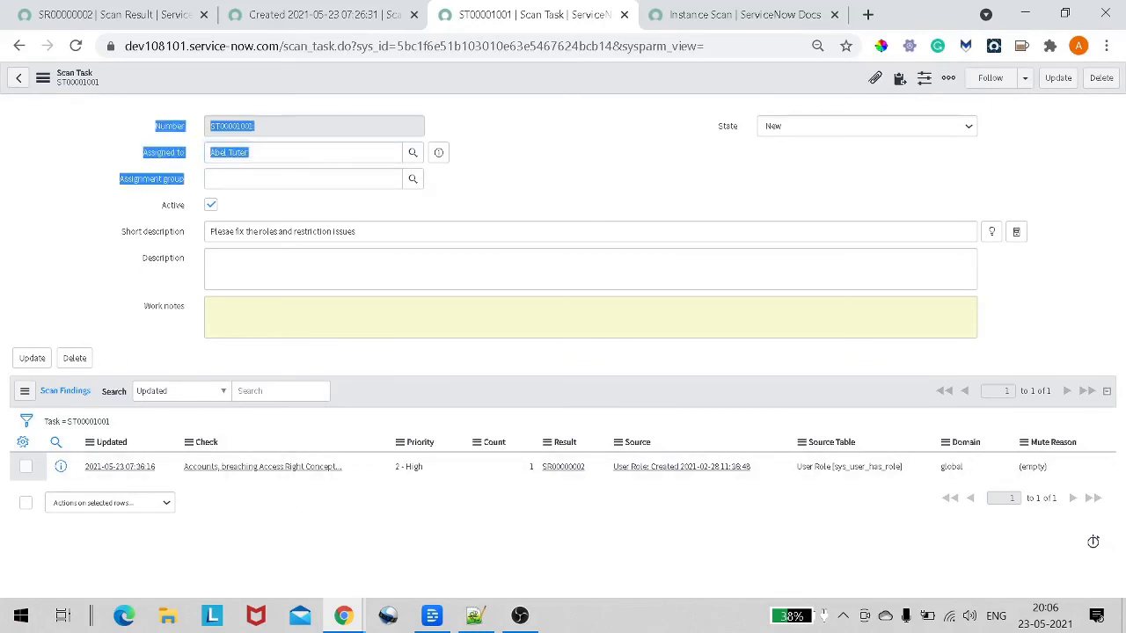
pyautogui.click(290, 153)
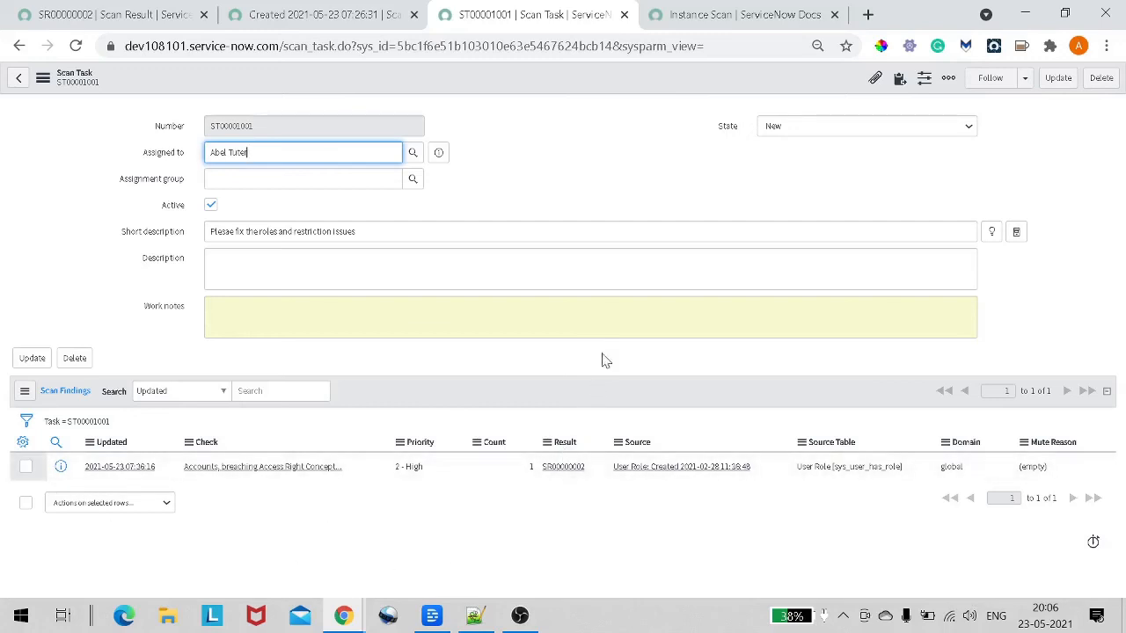
pyautogui.click(804, 130)
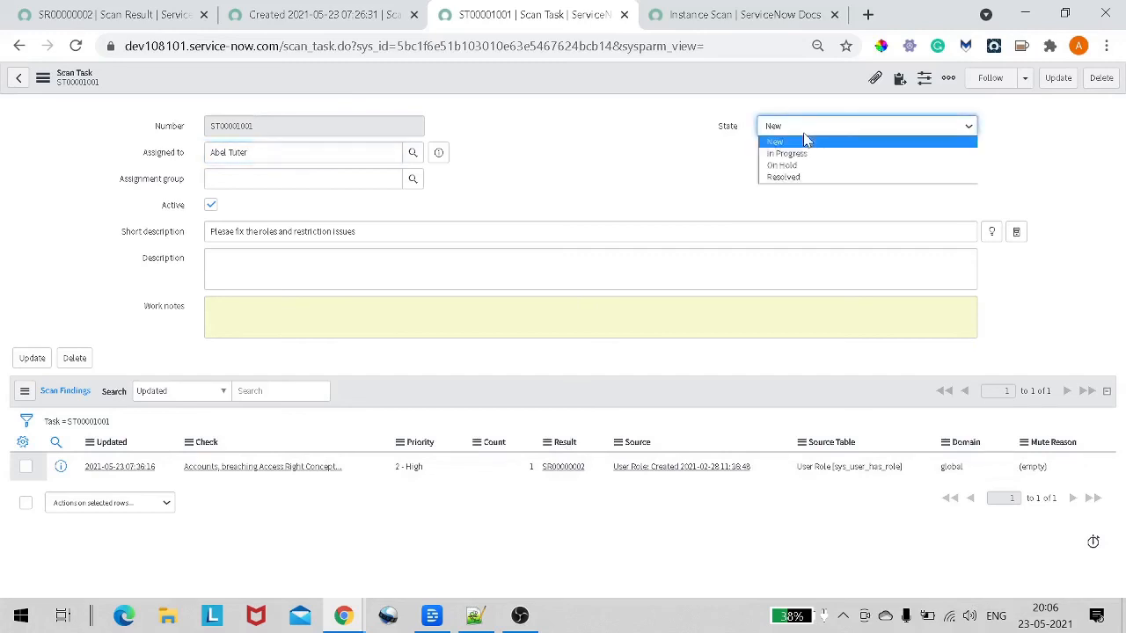
pyautogui.click(780, 176)
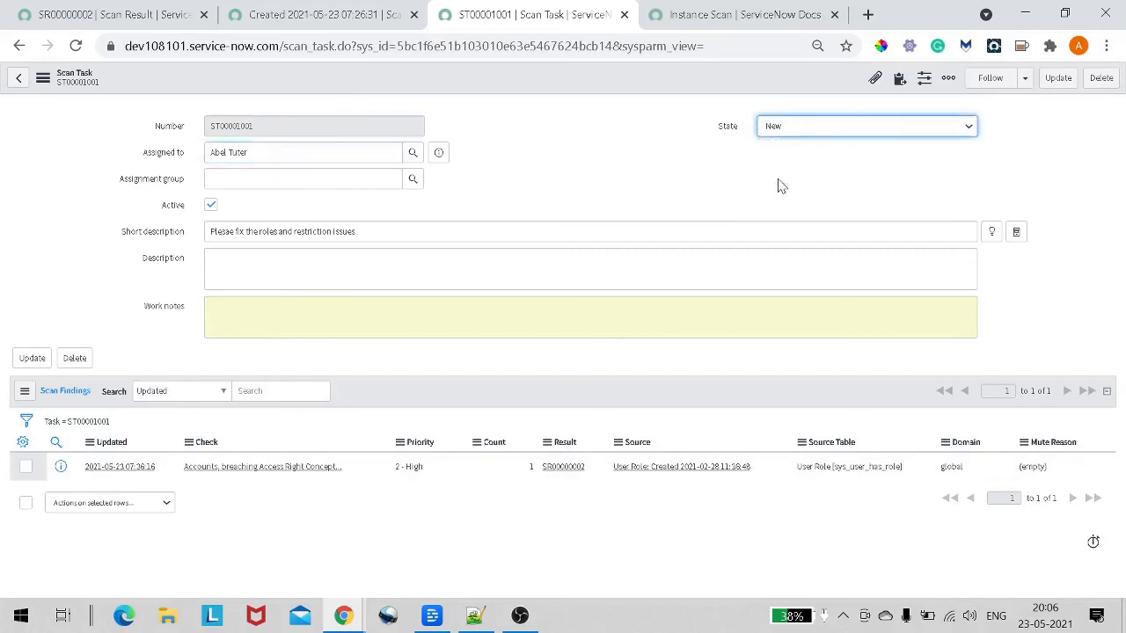
pyautogui.rightClick(593, 78)
pyautogui.click(630, 85)
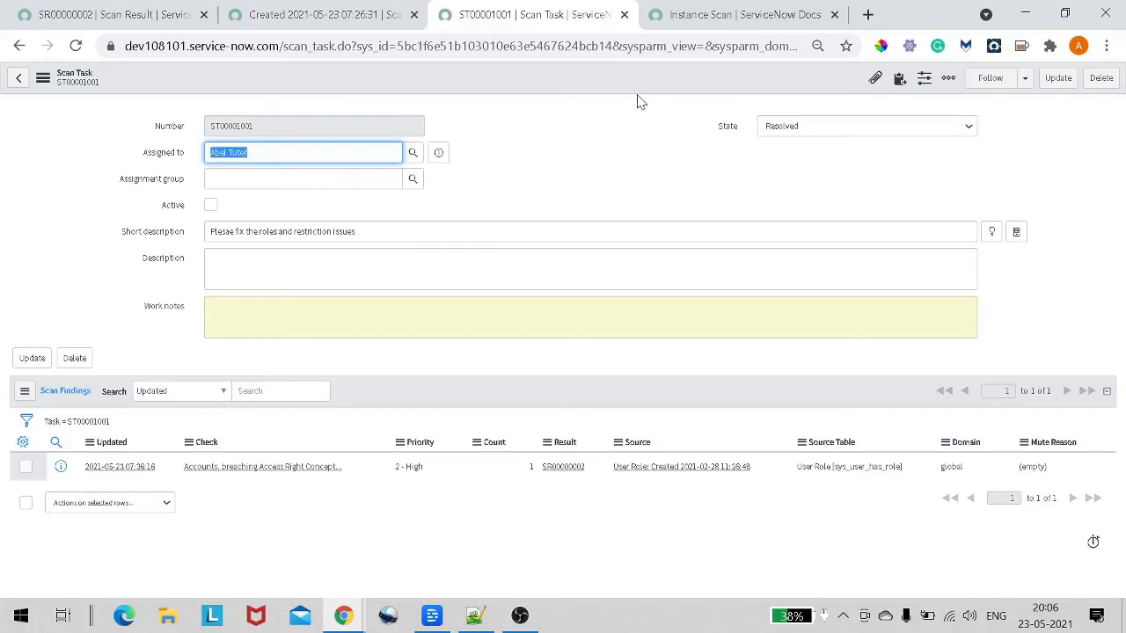
# Return to the scan result, rescan the full instance from its results dashboard, and open the new result
pyautogui.click(304, 16)
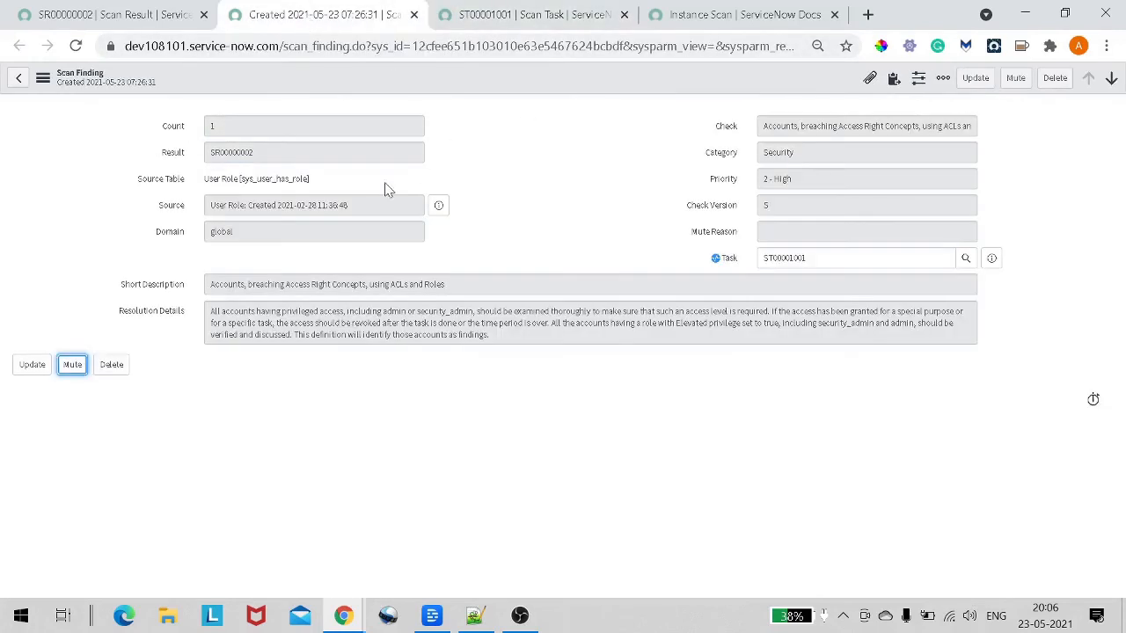
pyautogui.click(123, 17)
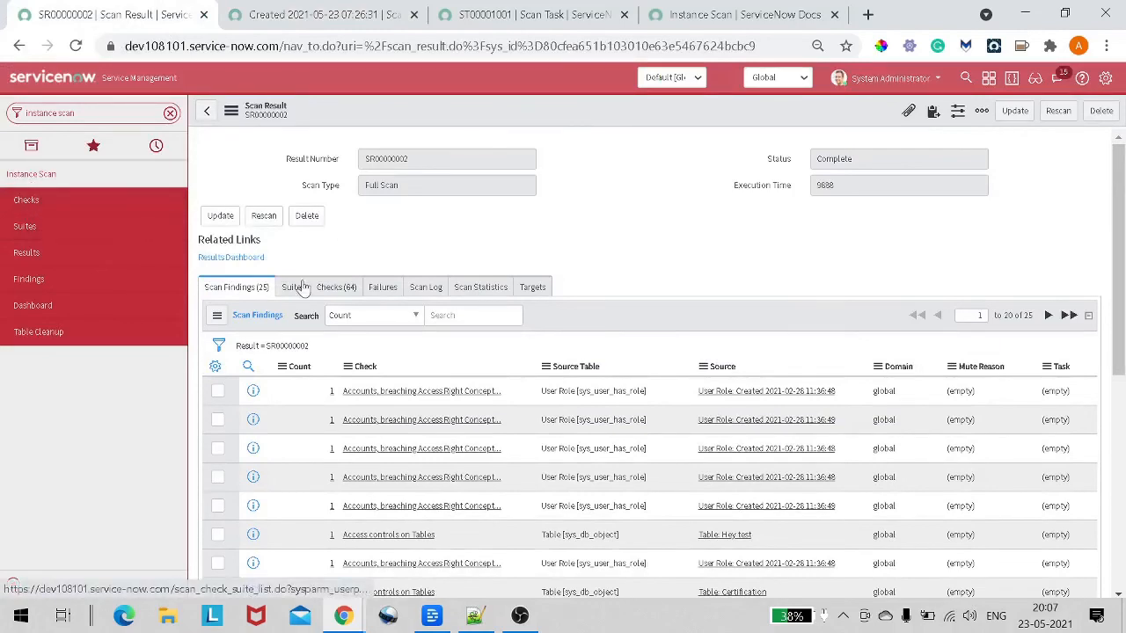
pyautogui.click(227, 259)
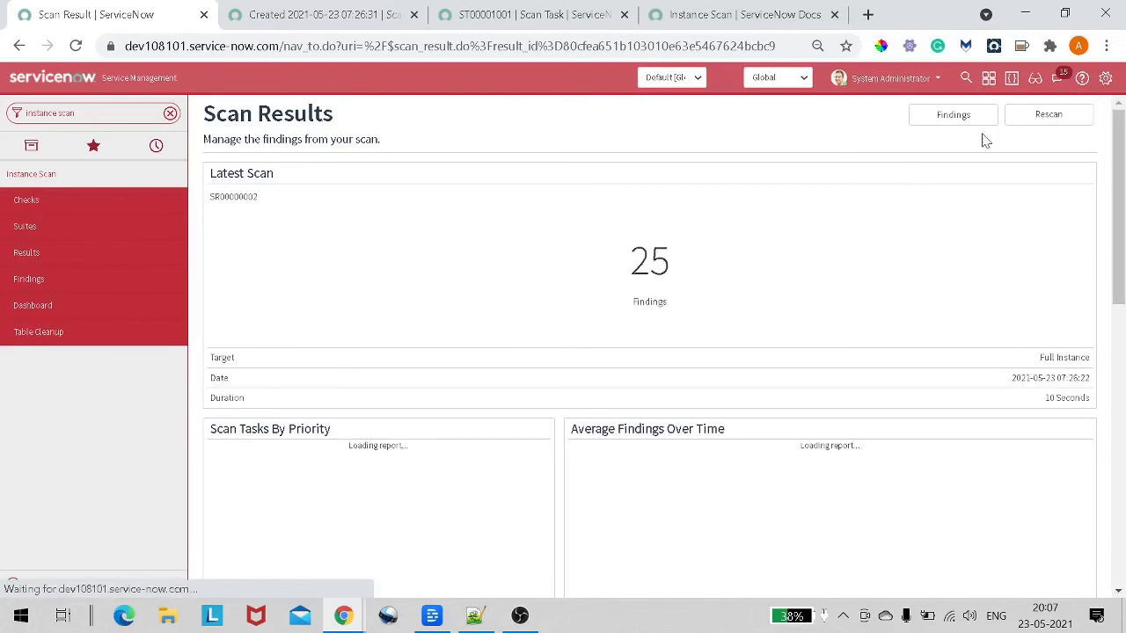
pyautogui.click(1032, 127)
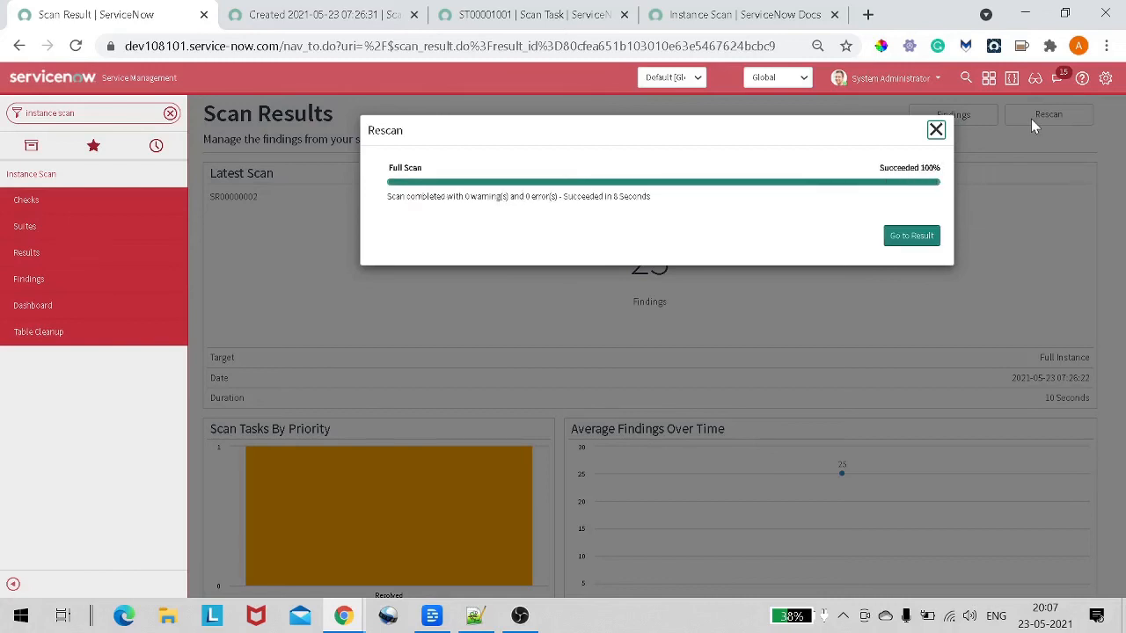
pyautogui.click(921, 236)
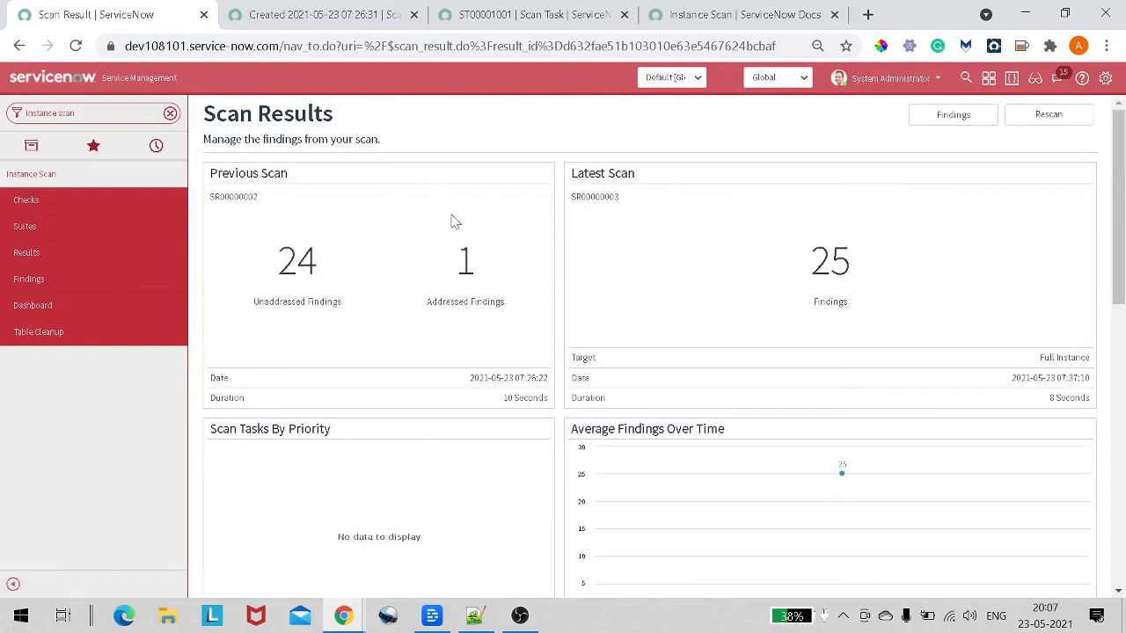
# Compare the latest scan's findings with the previous scan's unaddressed and addressed findings on the results dashboard
pyautogui.moveTo(635, 173); pyautogui.dragTo(522, 181)
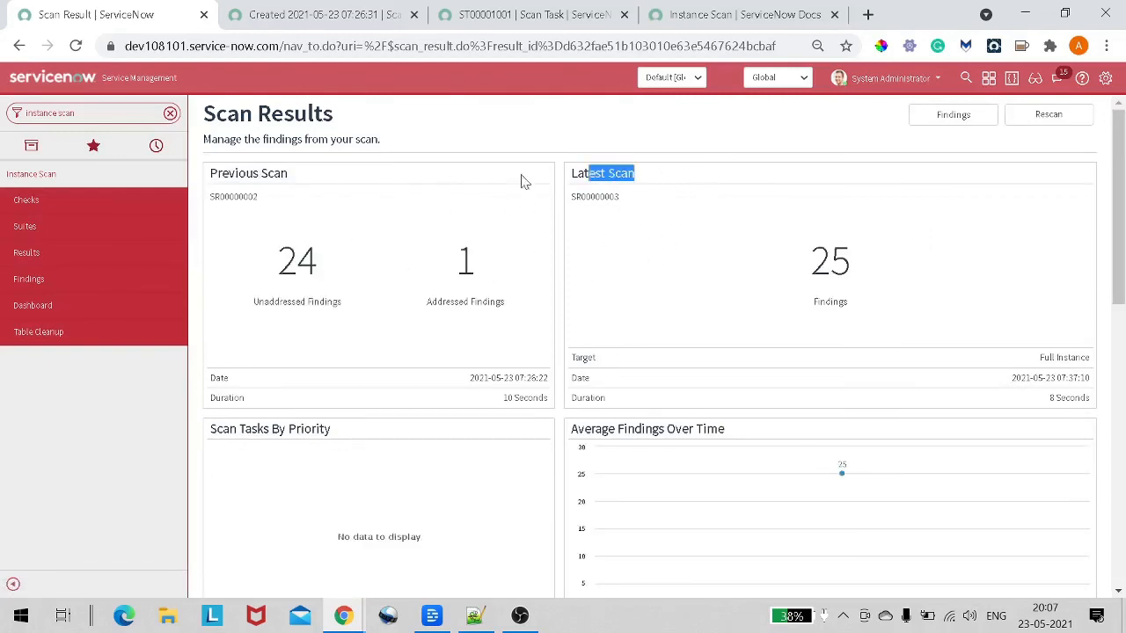
pyautogui.moveTo(286, 173); pyautogui.dragTo(209, 174)
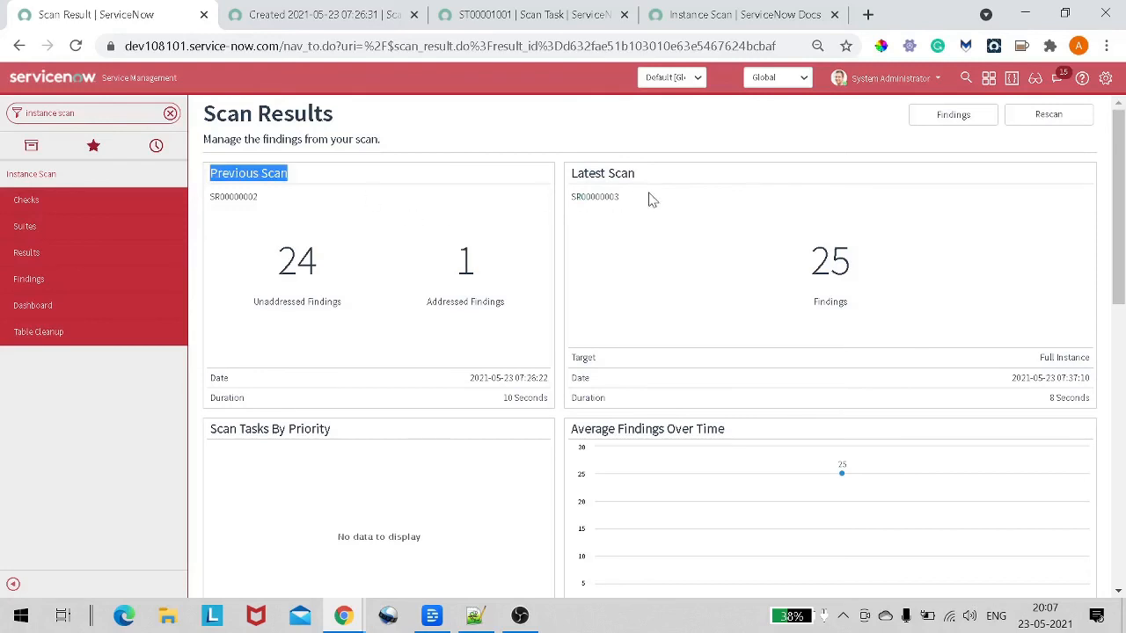
pyautogui.moveTo(810, 266); pyautogui.dragTo(765, 262)
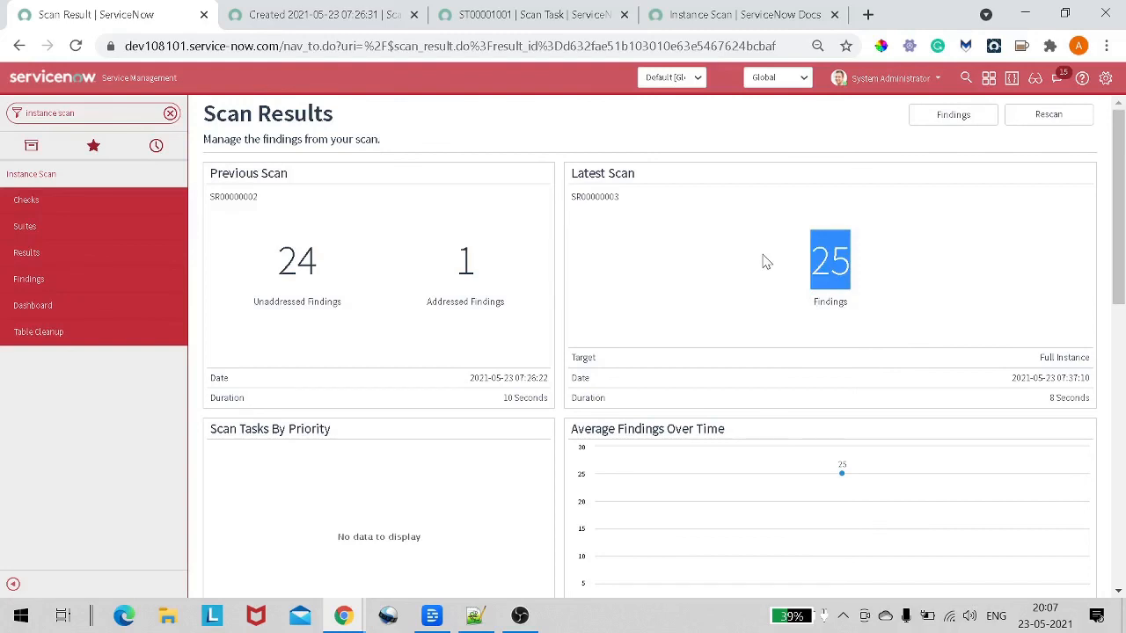
pyautogui.moveTo(766, 272); pyautogui.dragTo(866, 278)
pyautogui.moveTo(766, 314); pyautogui.dragTo(882, 314)
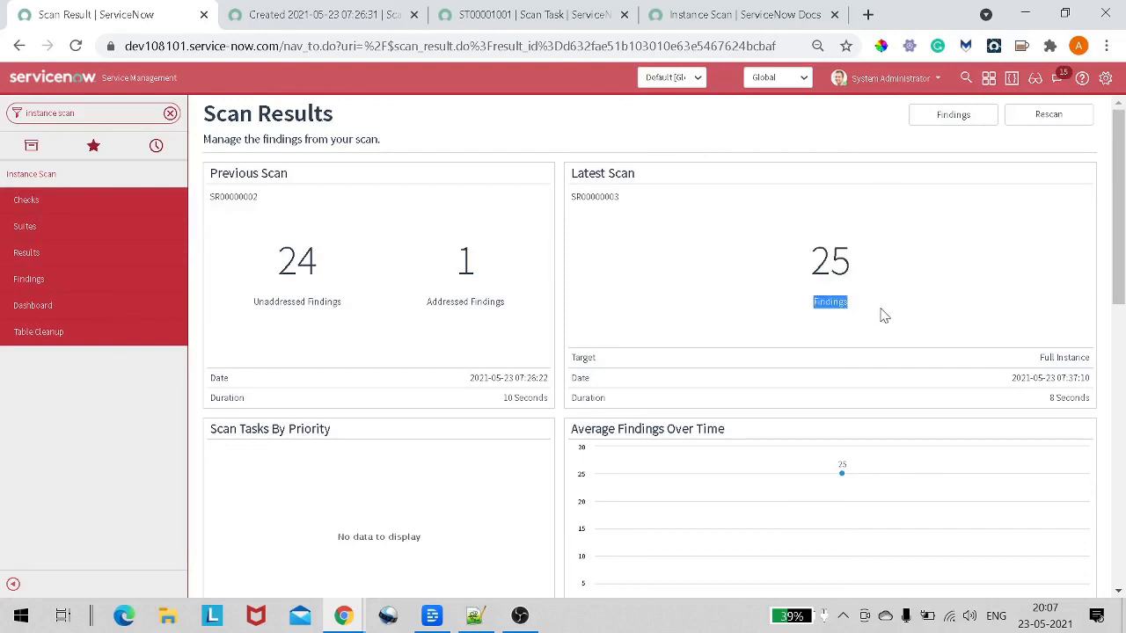
pyautogui.click(883, 316)
pyautogui.moveTo(253, 259); pyautogui.dragTo(357, 260)
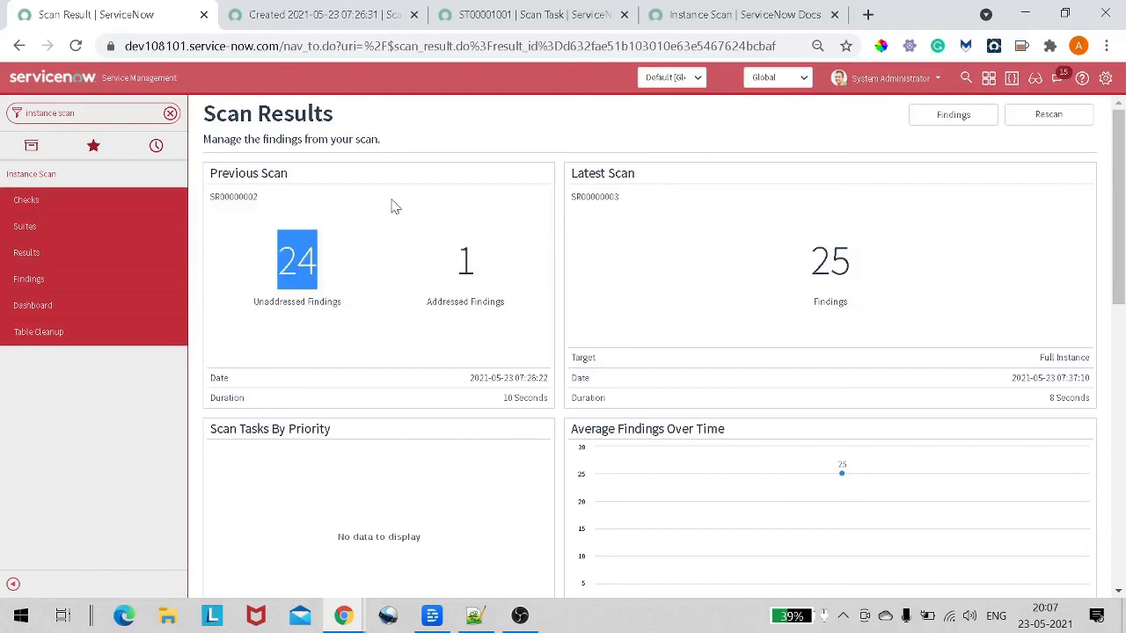
pyautogui.doubleClick(454, 264)
pyautogui.click(260, 270)
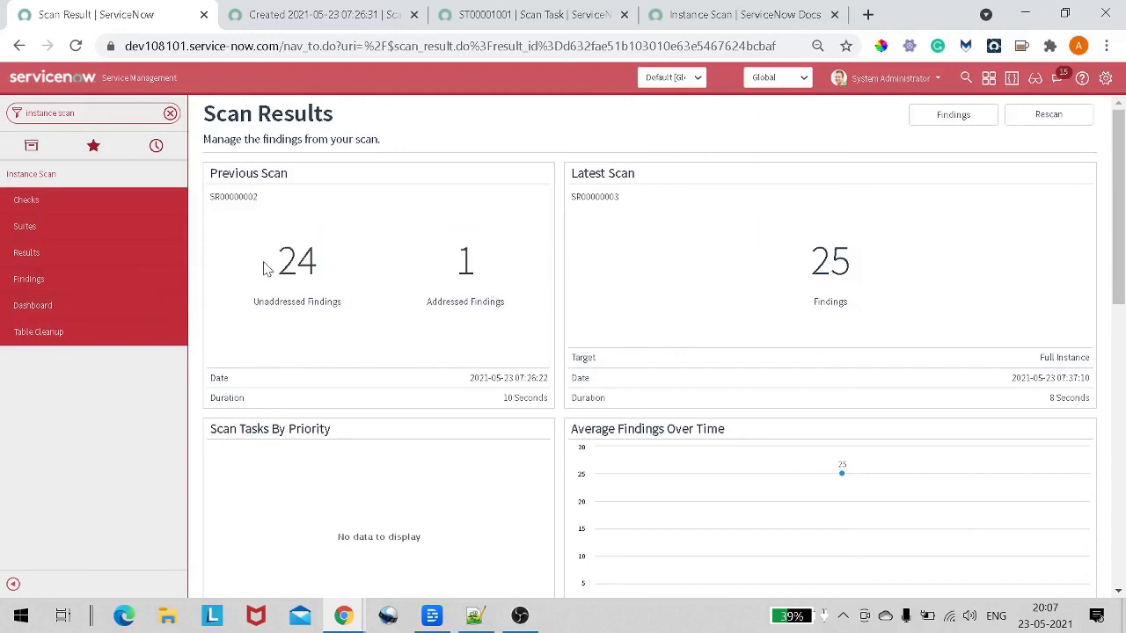
# Examine the previous scan's unaddressed and addressed findings counts, plus the product breakdown and findings by developer further down the results dashboard
pyautogui.moveTo(263, 268); pyautogui.dragTo(319, 282)
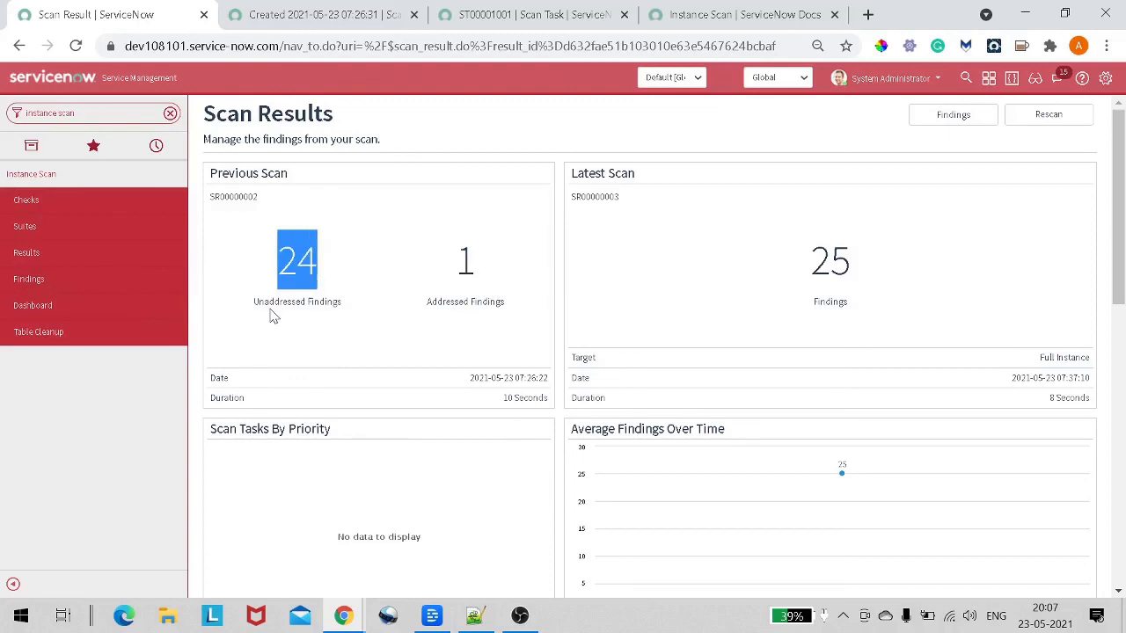
pyautogui.moveTo(274, 314); pyautogui.dragTo(344, 317)
pyautogui.click(344, 317)
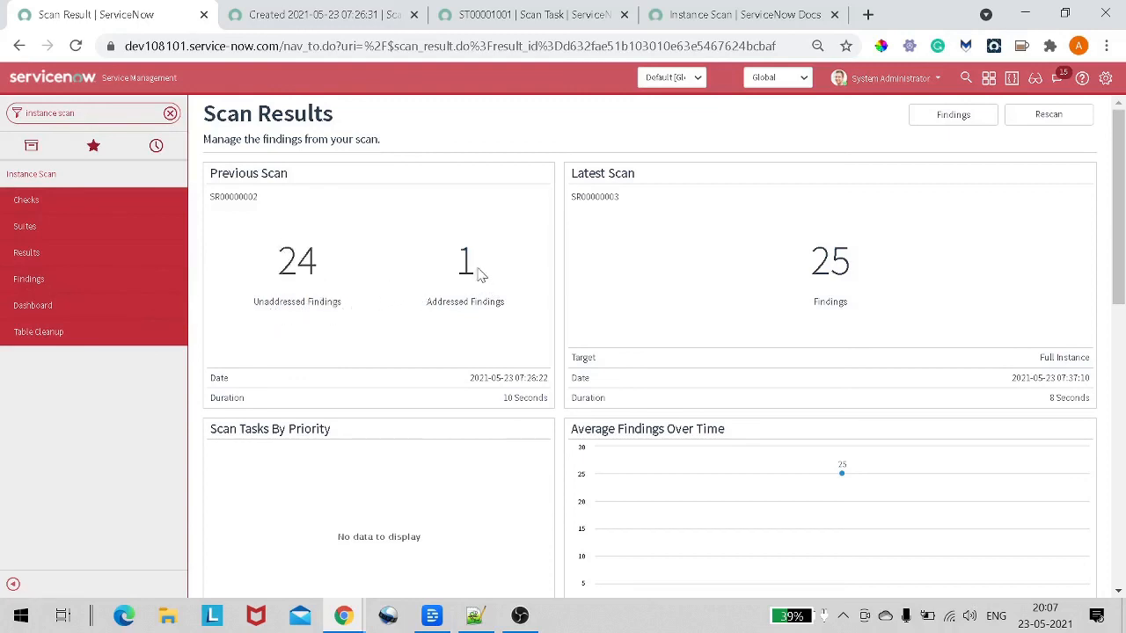
pyautogui.moveTo(437, 301); pyautogui.dragTo(505, 303)
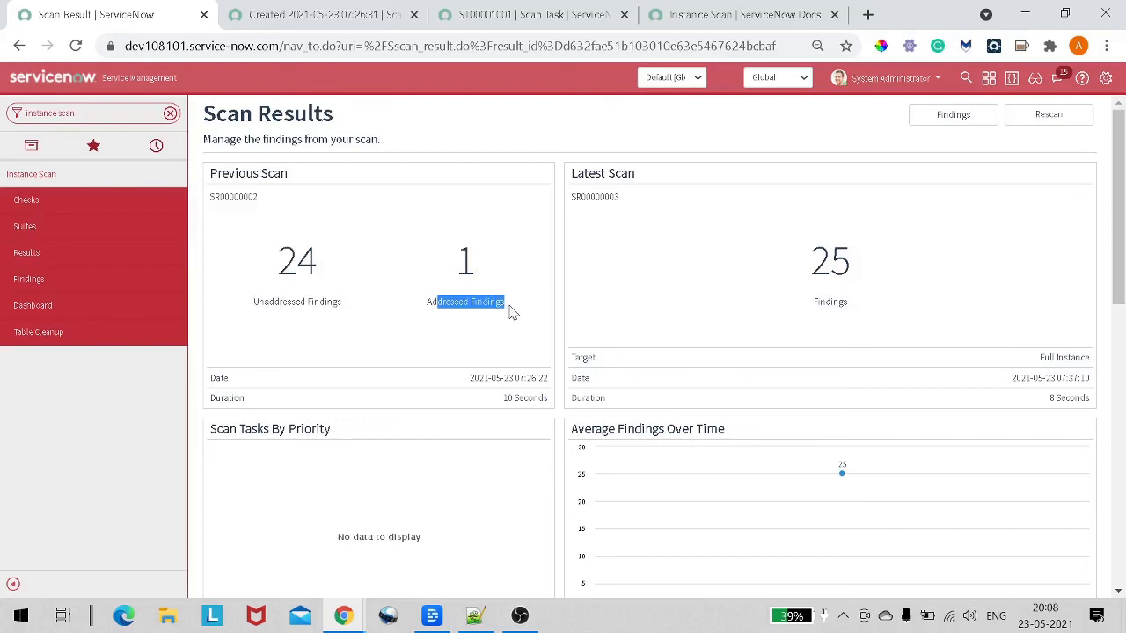
pyautogui.scroll(-10, 513, 313)
pyautogui.moveTo(512, 313)
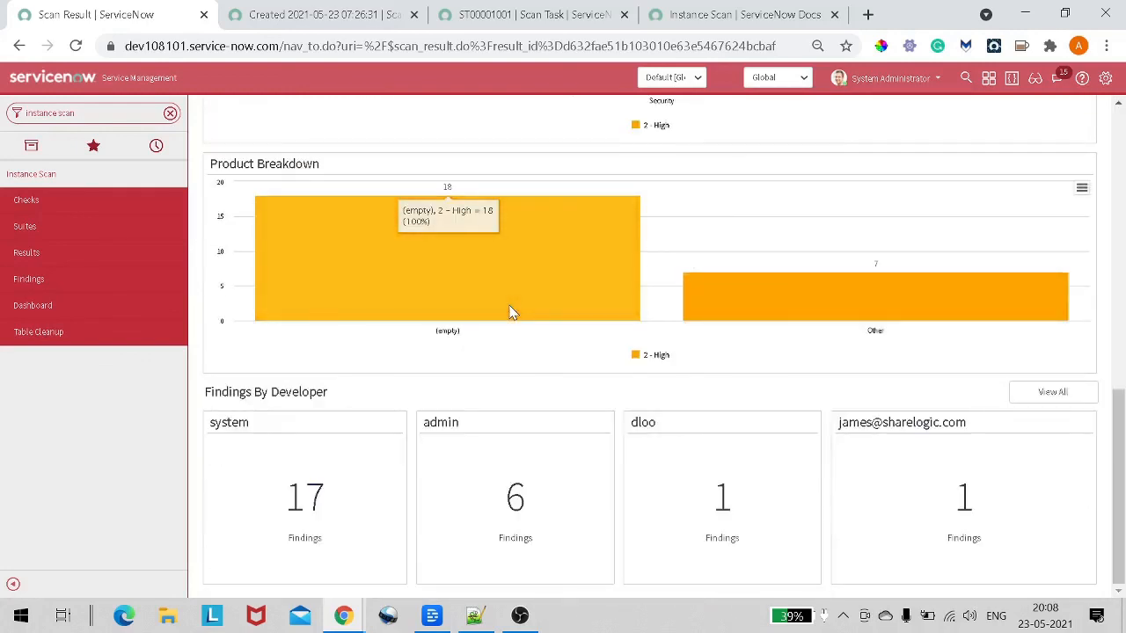
pyautogui.scroll(10, 513, 313)
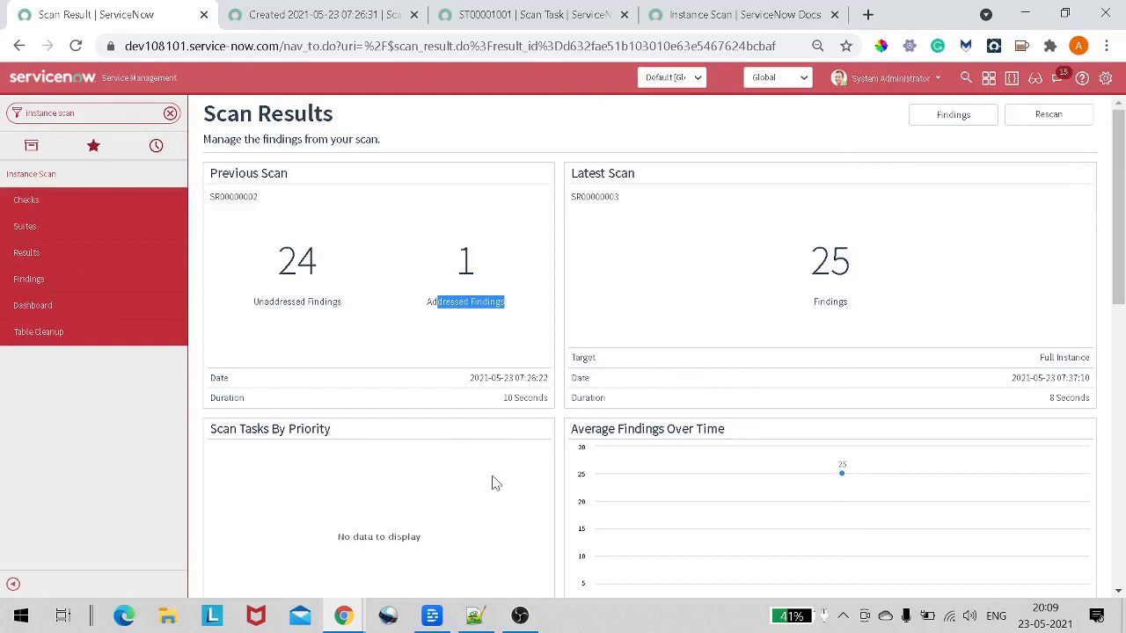
pyautogui.click(526, 619)
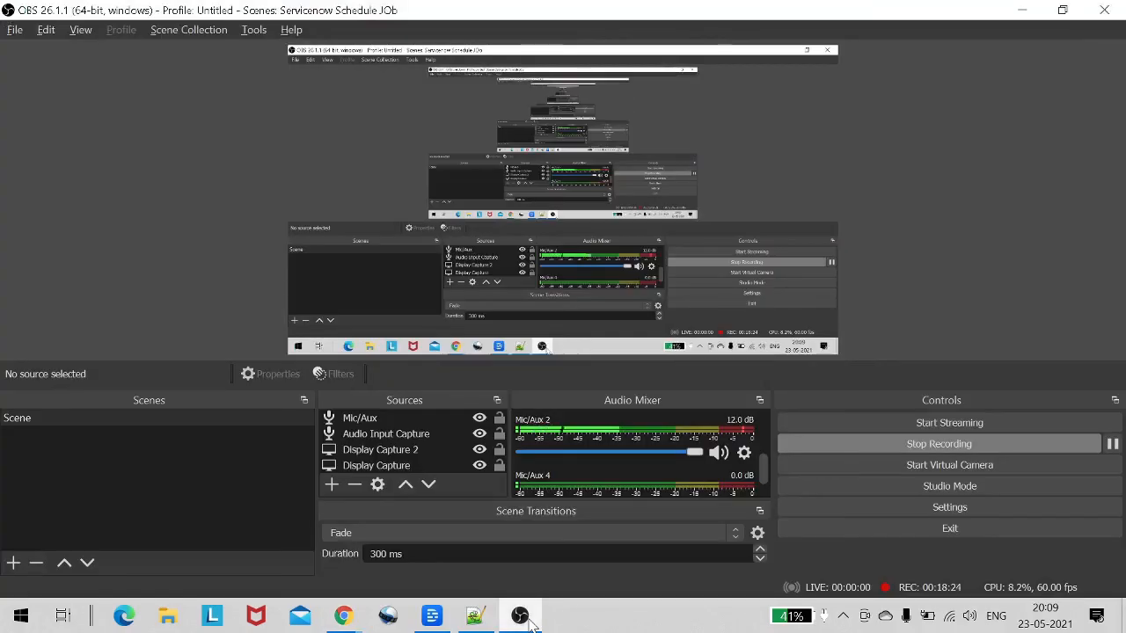